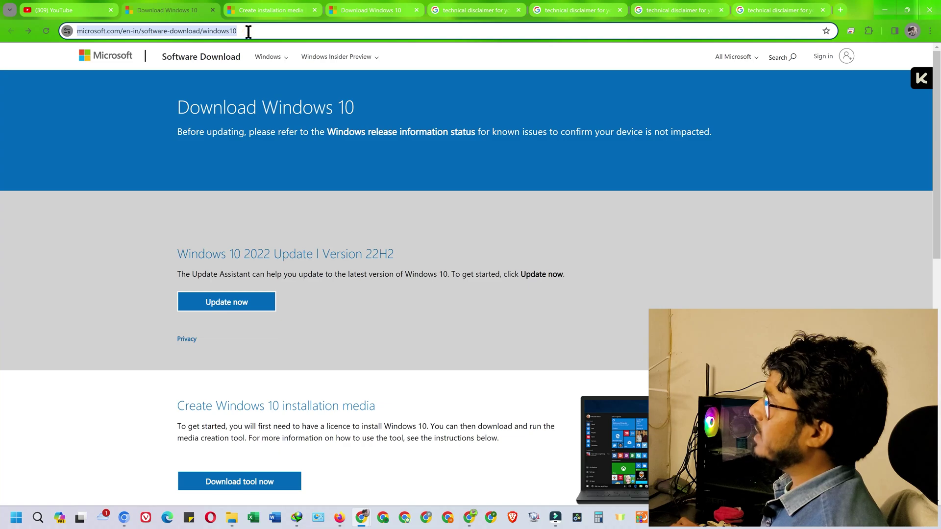
Try to download the Windows 10 media creation tool and cancel the duplicate download
click(248, 30)
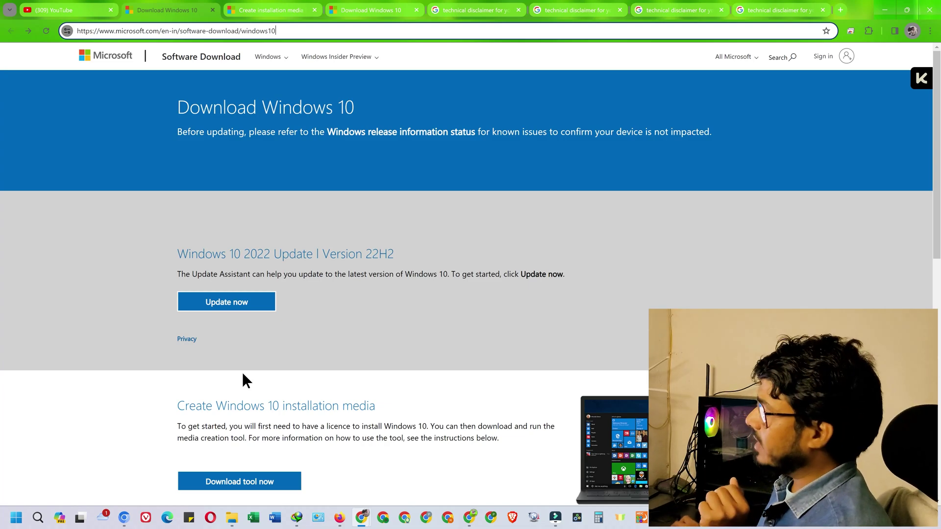
scroll(242, 380, down, 5)
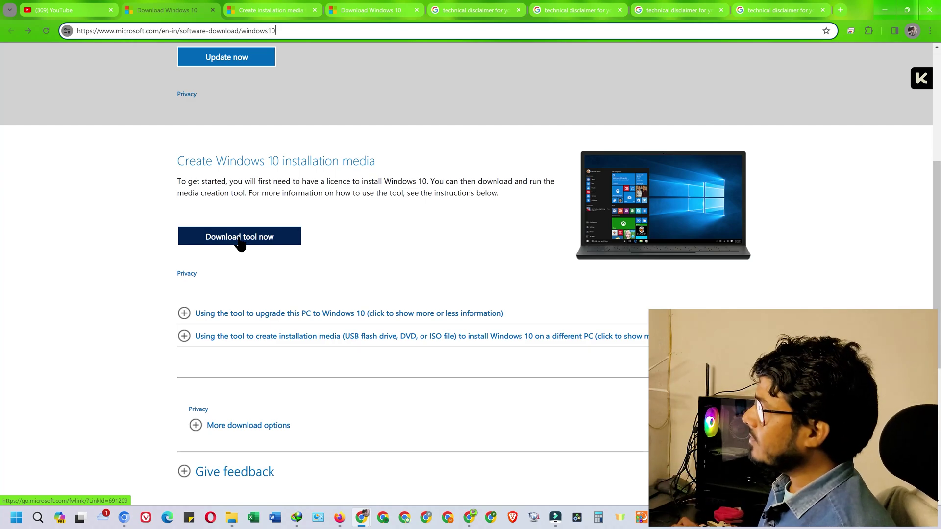
click(240, 238)
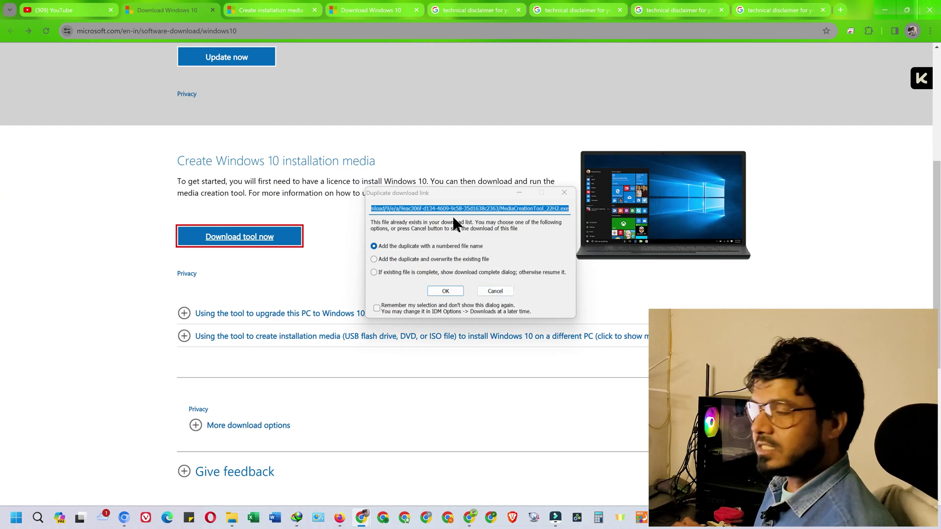
click(498, 290)
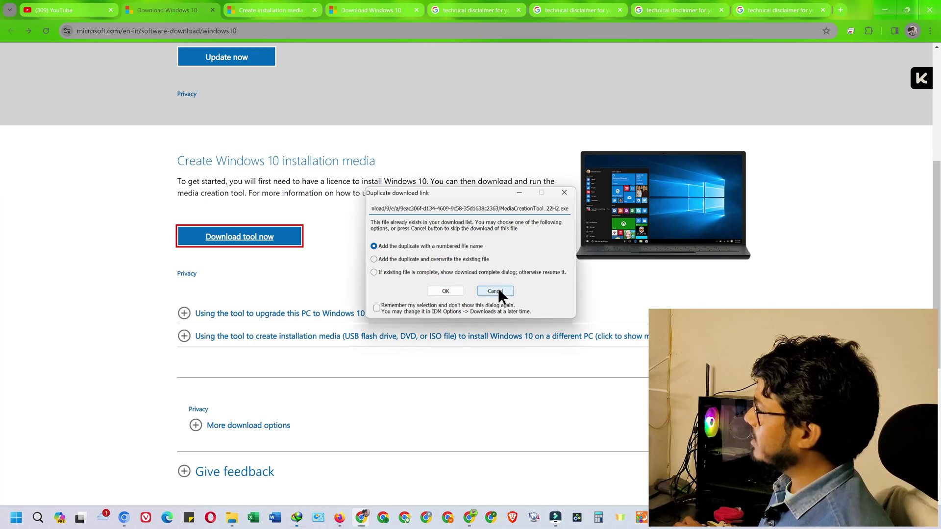
Switch to File Explorer's Programs folder and run MediaCreationTool_22H2.exe
click(230, 520)
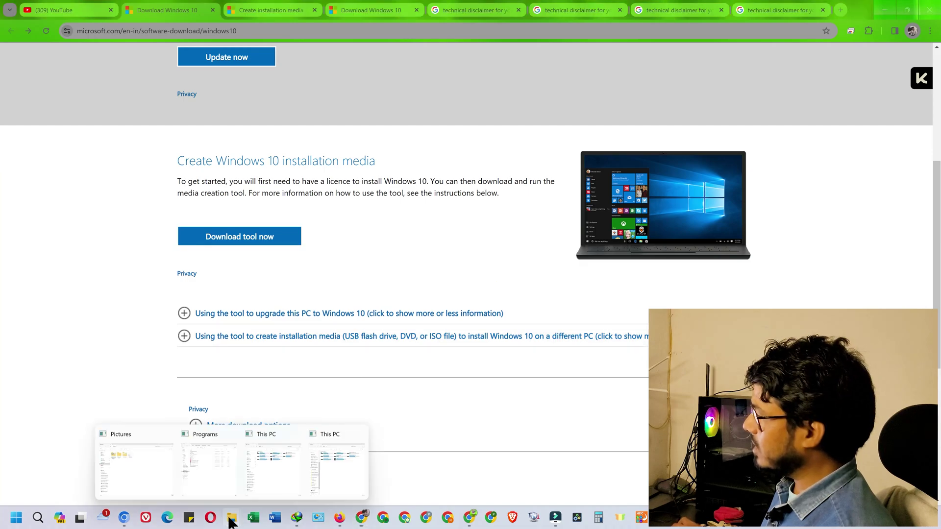
click(212, 486)
double_click(116, 186)
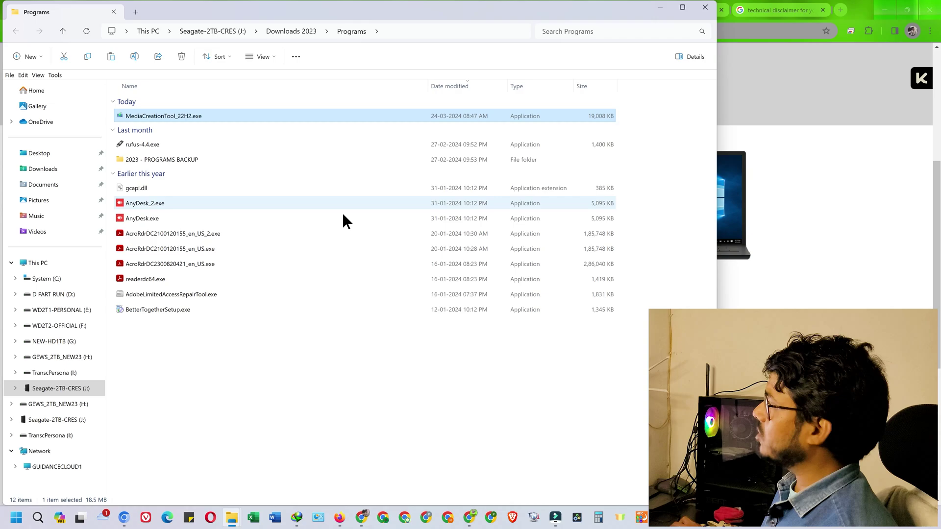
drag(473, 114, 436, 95)
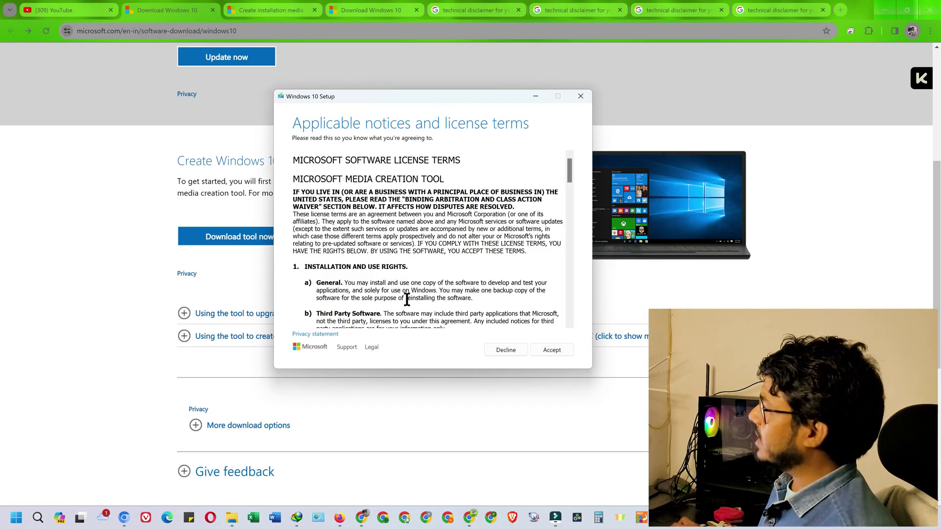
Accept the license terms and choose to create installation media (USB flash drive, DVD, or ISO file) for another PC
drag(568, 169, 568, 316)
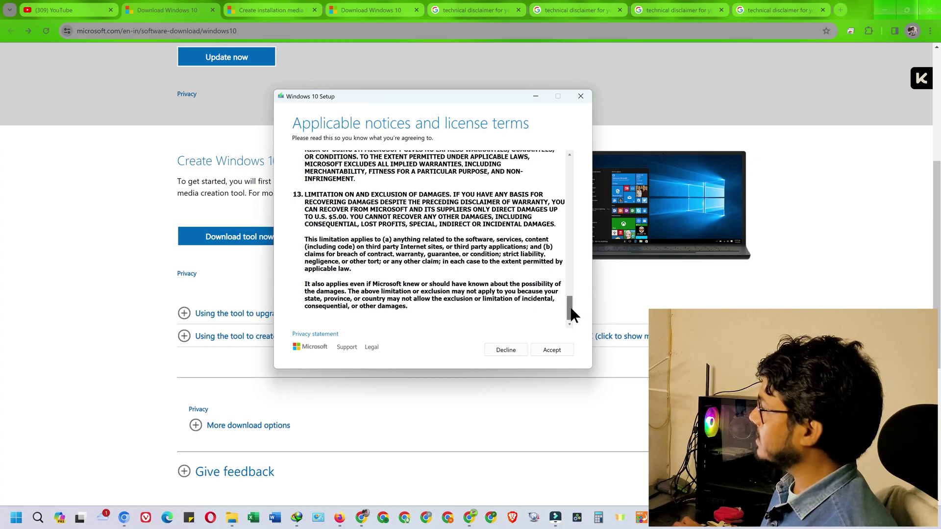
mouse_move(571, 307)
mouse_down()
mouse_move(571, 178)
mouse_move(562, 315)
mouse_up()
click(552, 350)
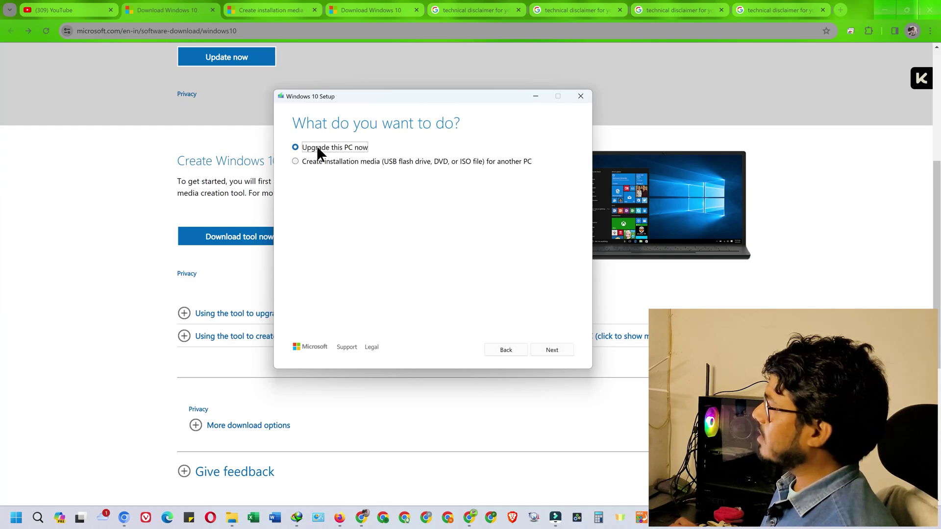
click(296, 161)
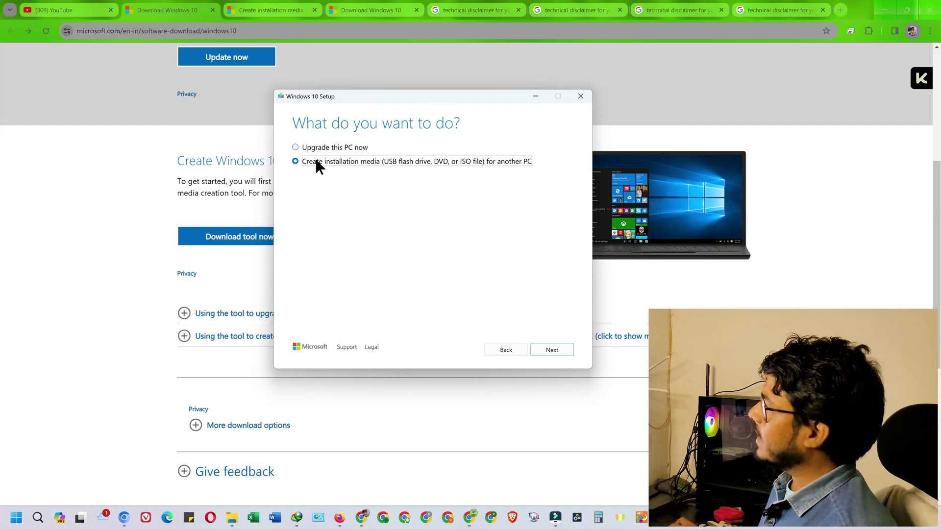
click(560, 349)
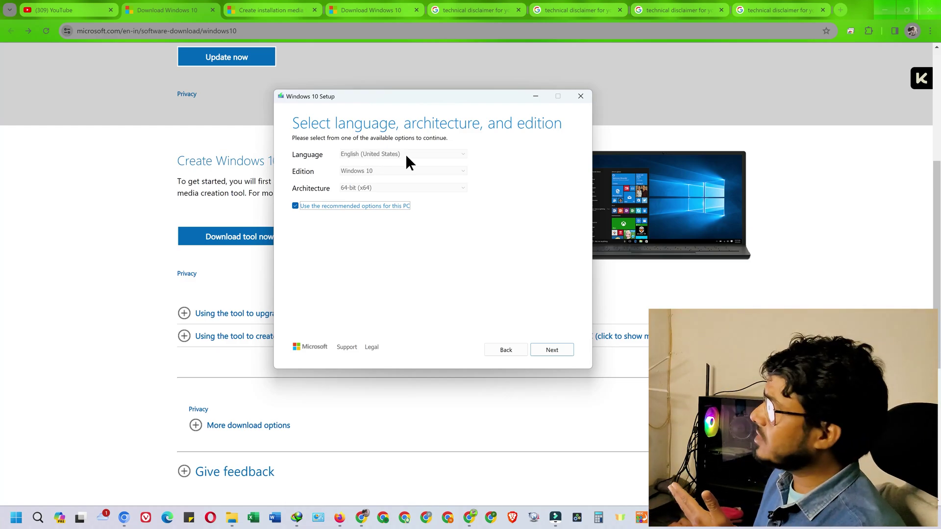
Turn off the recommended options for this PC, set the architecture to Both, and continue to the media choice
click(295, 206)
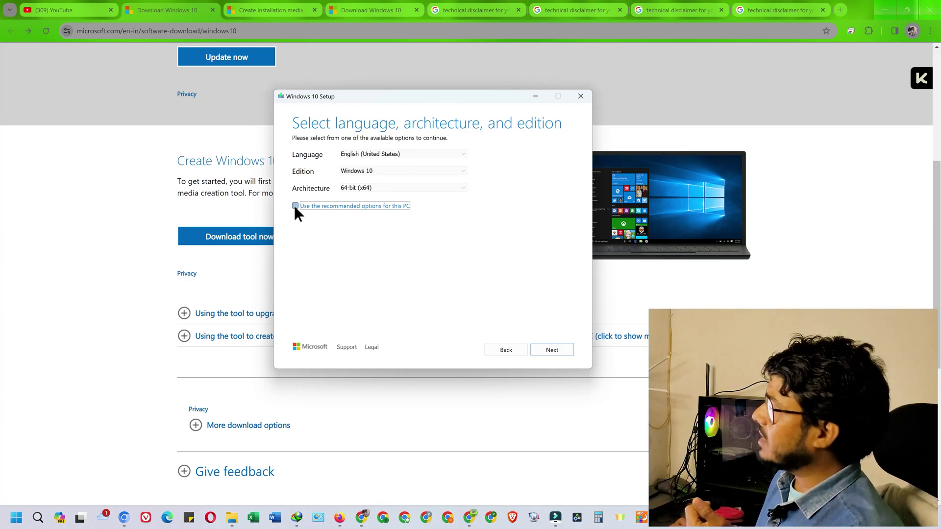
click(384, 152)
click(383, 152)
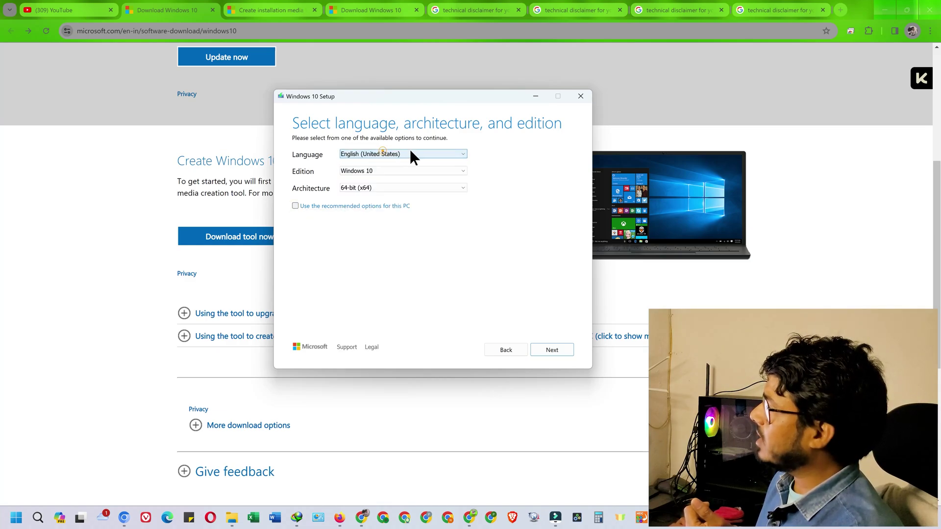
click(376, 154)
click(375, 155)
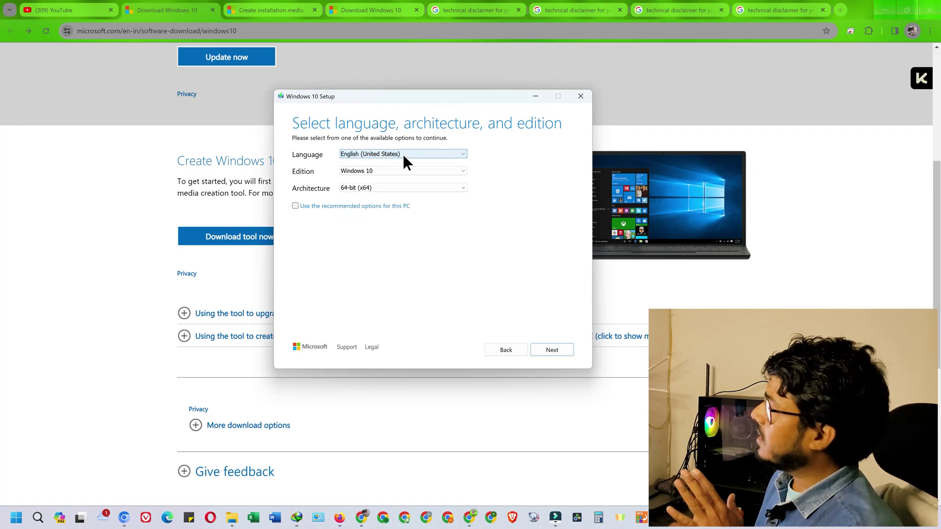
click(364, 187)
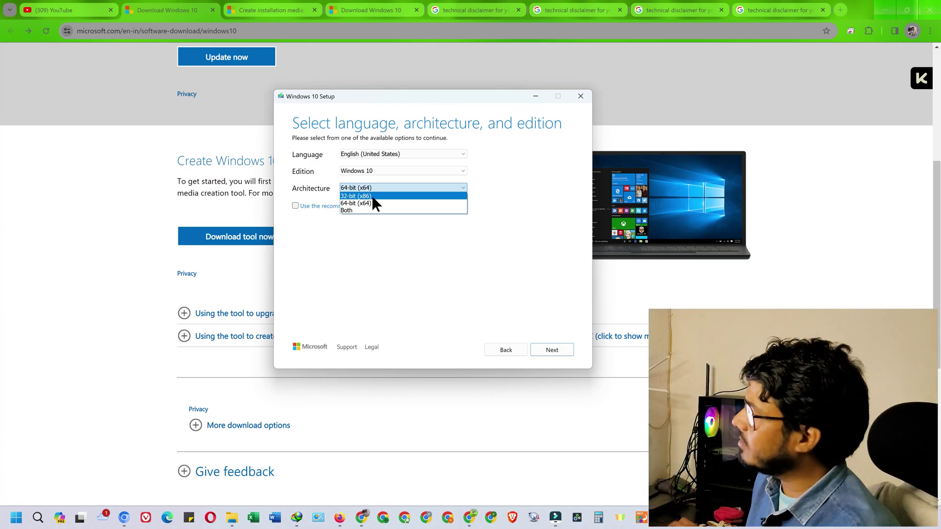
click(349, 208)
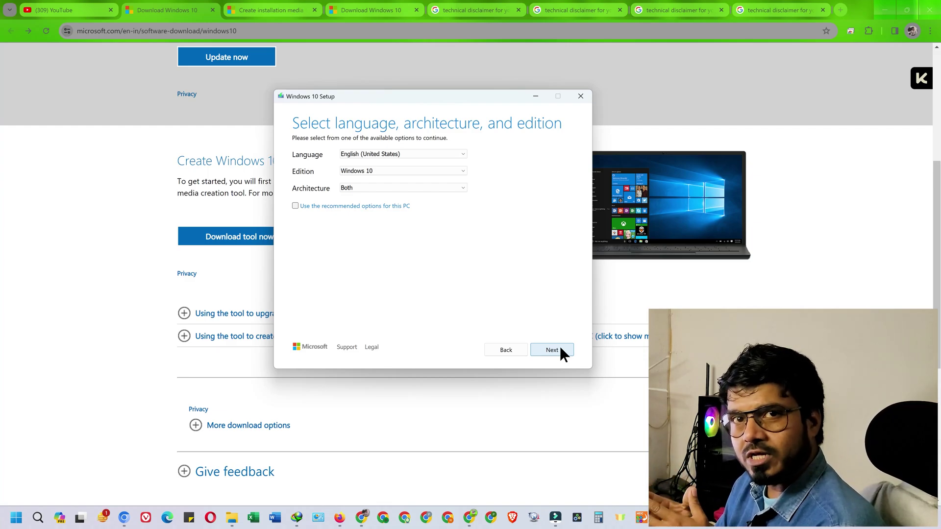
click(391, 187)
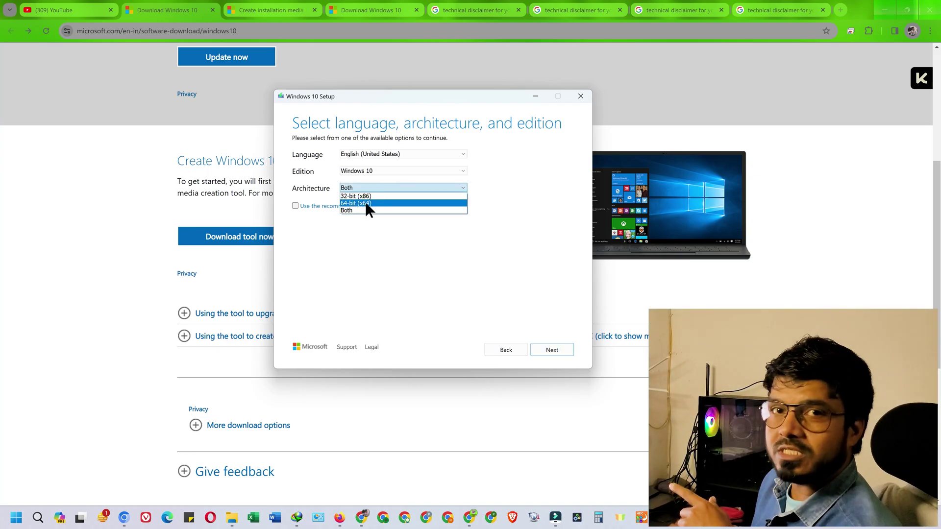
click(350, 210)
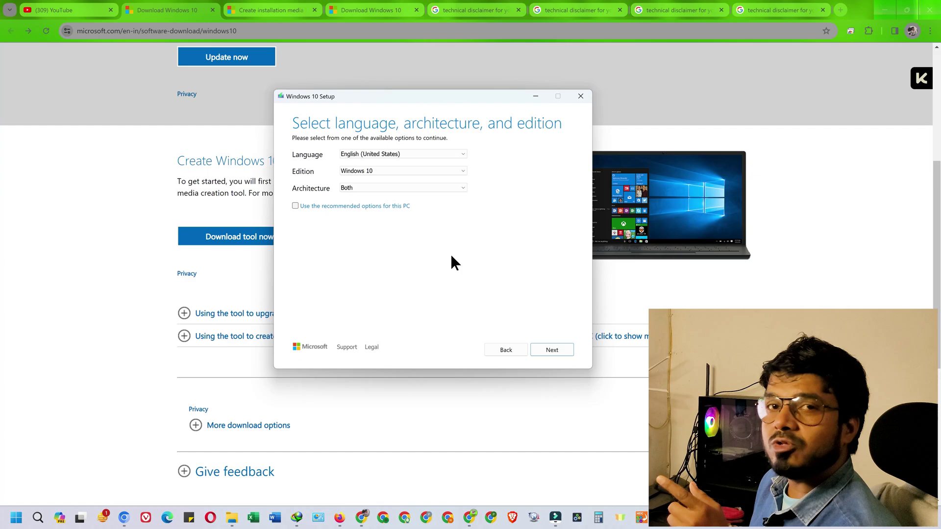
click(562, 349)
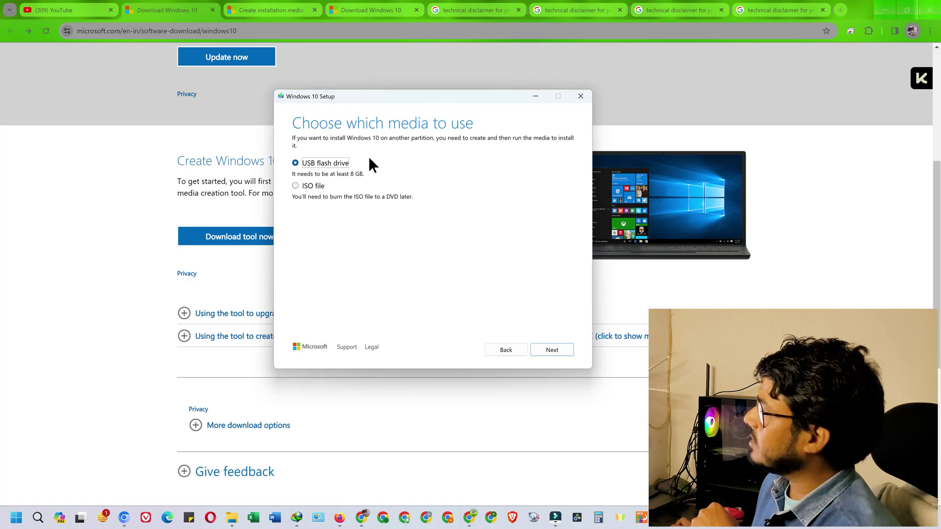
Choose ISO file as the media and save it in the Downloads folder as Windows10 BOTH.iso
click(295, 185)
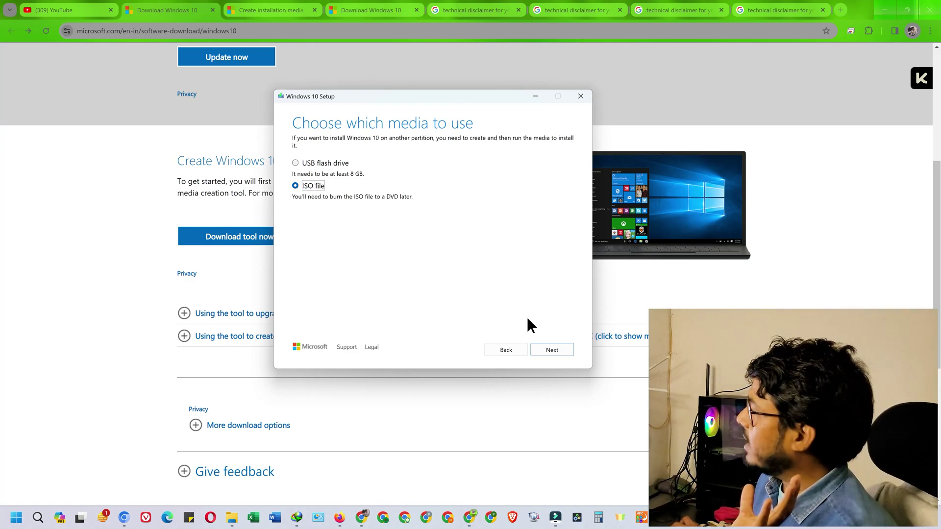
click(553, 350)
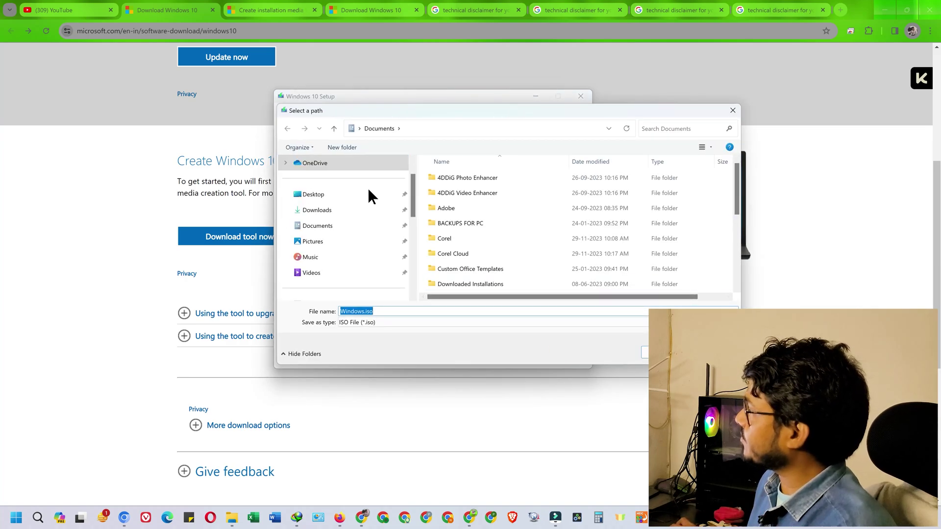
click(324, 210)
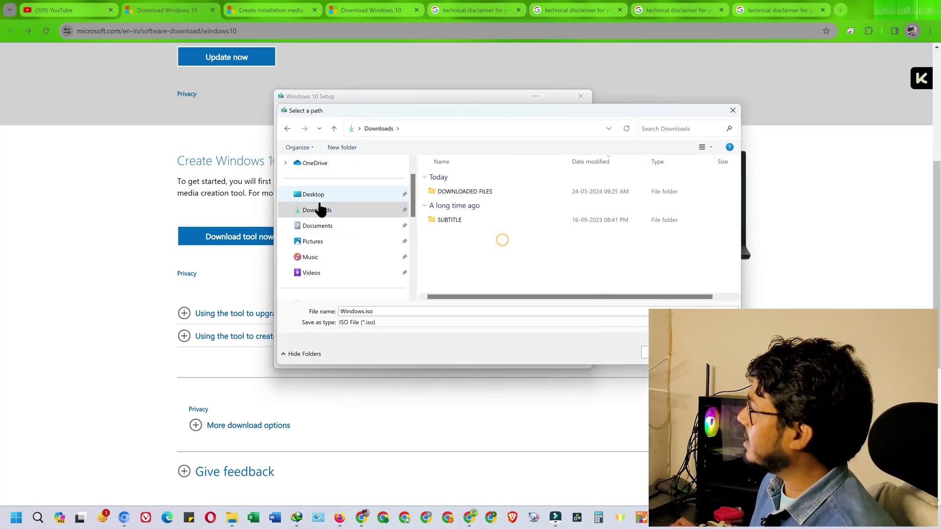
click(365, 312)
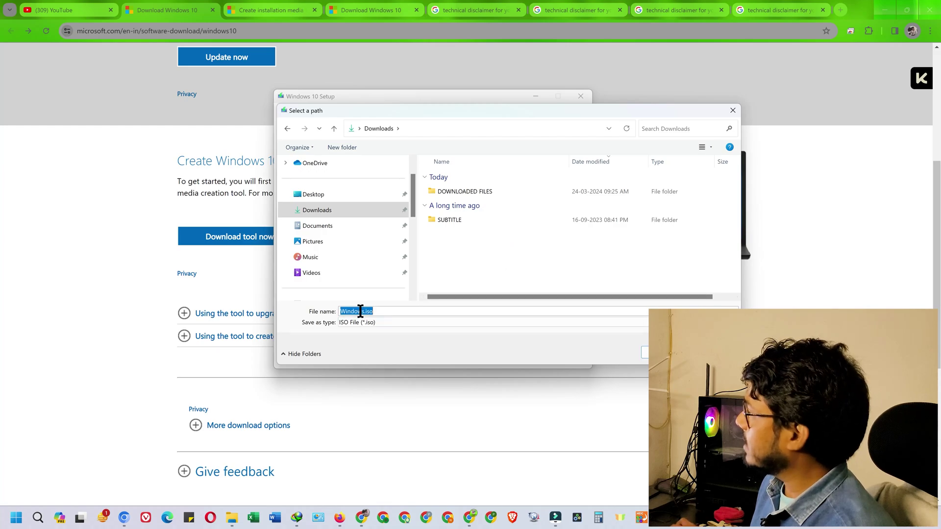
click(362, 311)
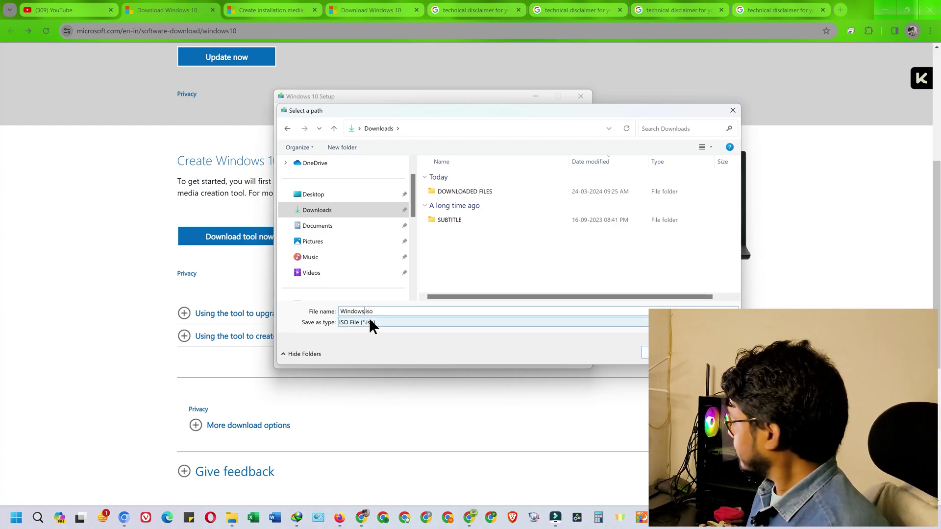
text(10)
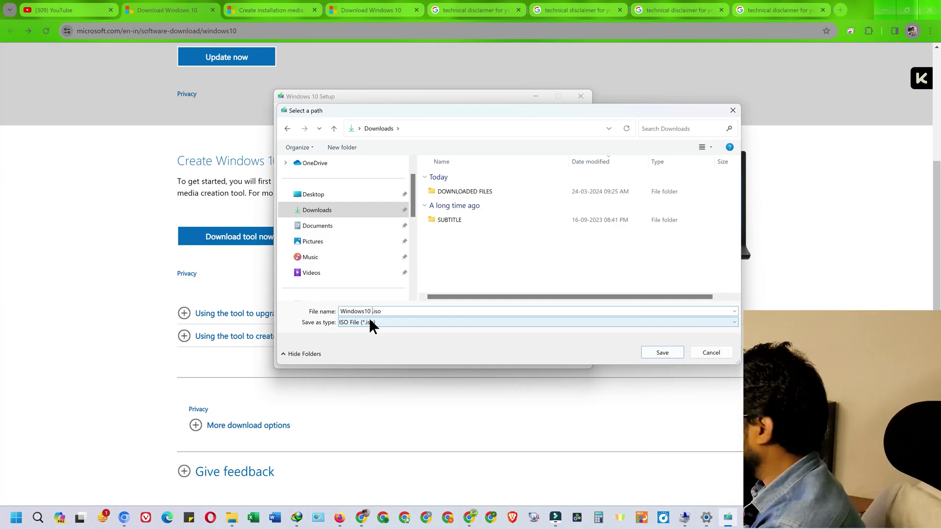
text( BOTH)
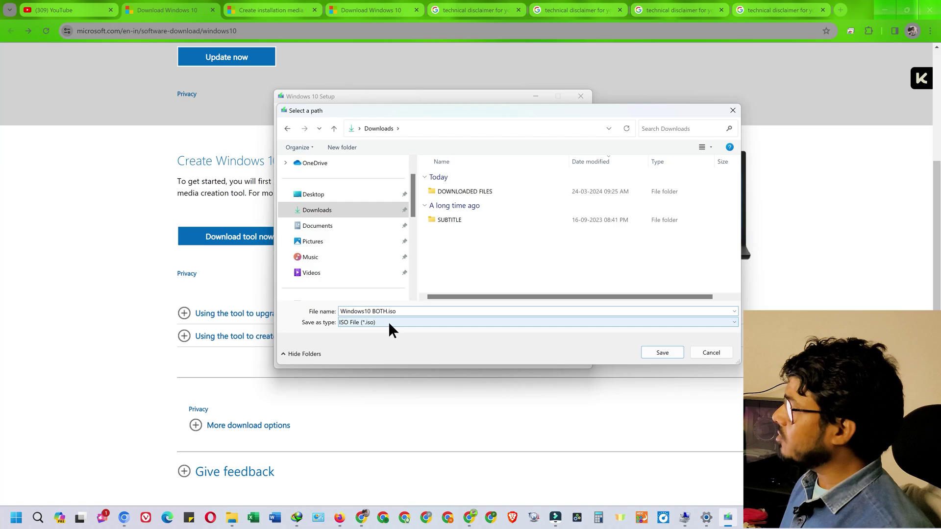
click(662, 351)
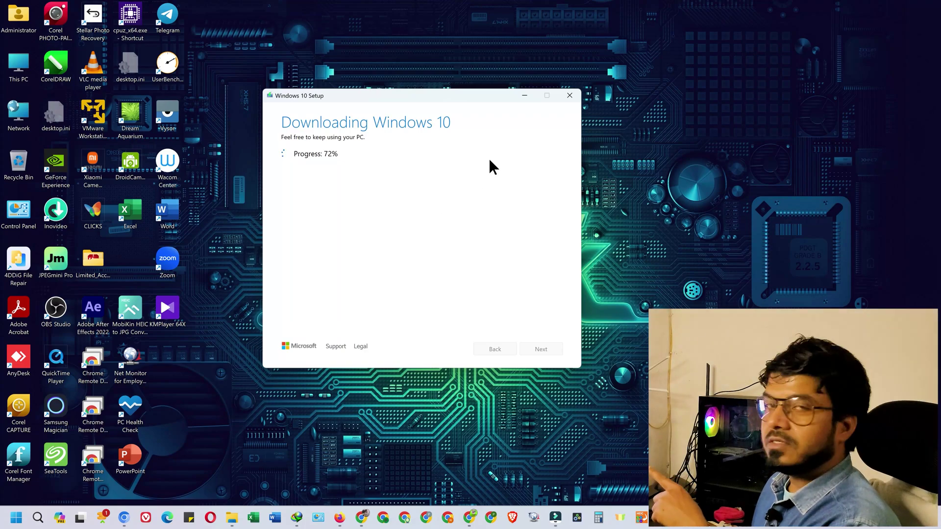
Minimize the Windows 10 Setup window and return to the top of the Download Windows 10 page in Chrome
click(524, 95)
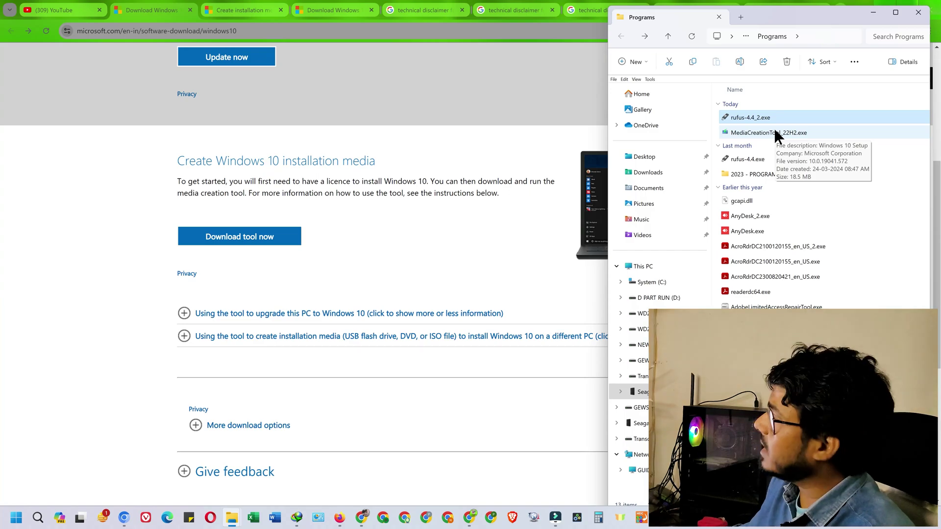
click(341, 436)
scroll(340, 435, up, 1)
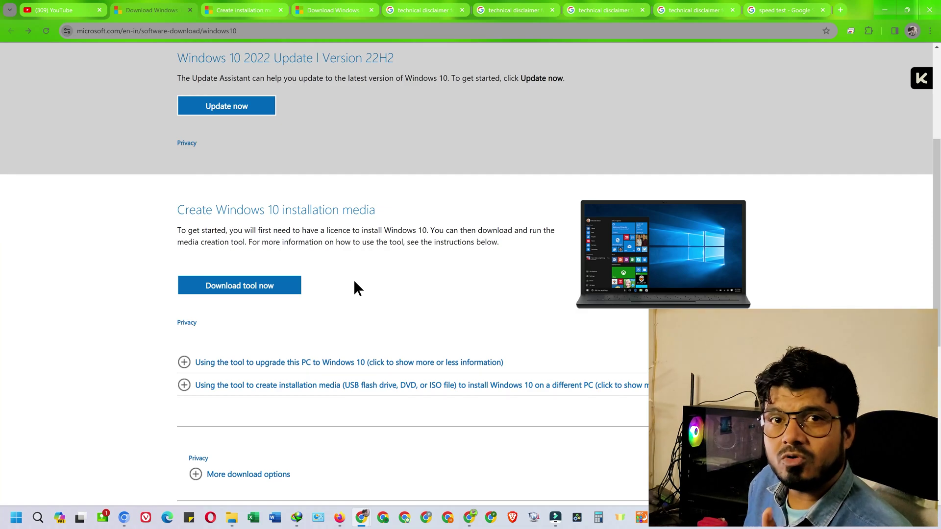
scroll(385, 258, up, 4)
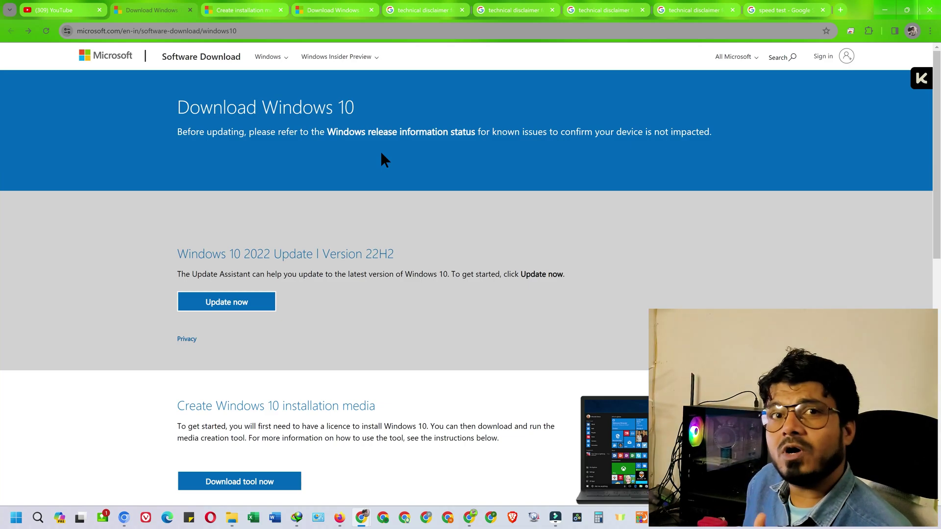
Inspect the Download Windows 10 page with the developer tools and leave device emulation turned on
right_click(344, 155)
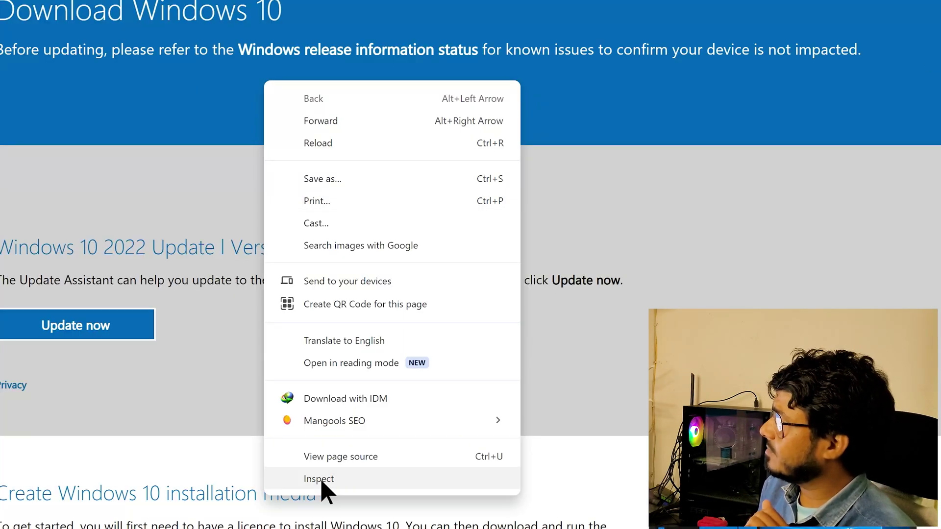
click(320, 479)
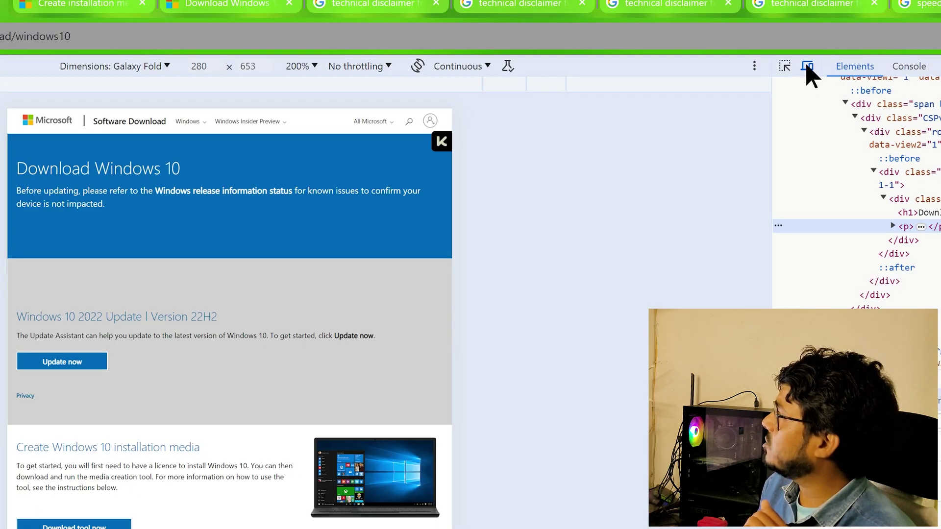
click(807, 67)
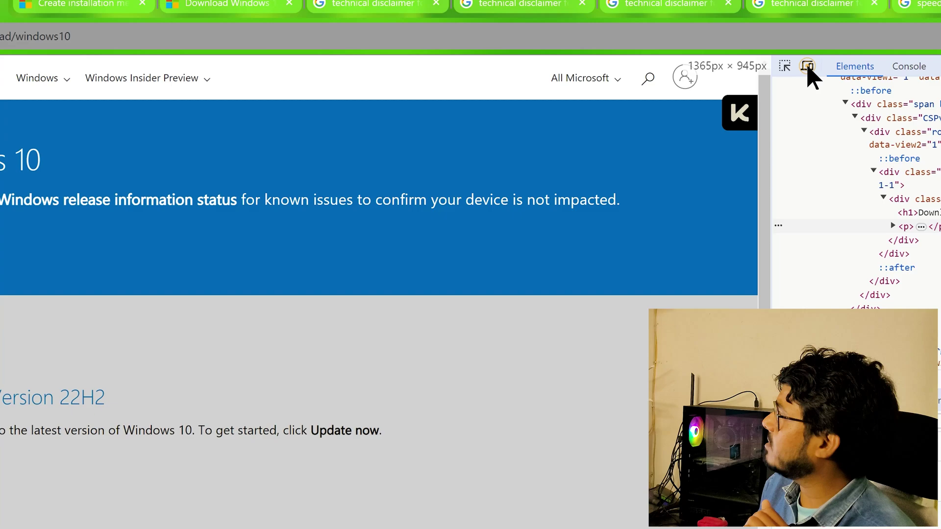
click(807, 67)
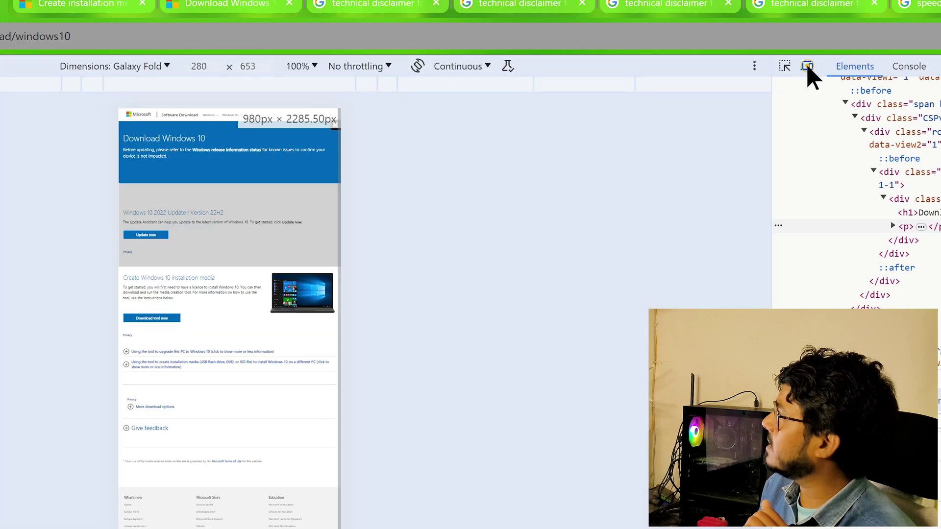
Emulate a Galaxy Fold at 200% zoom and reload the Download Windows 10 page
click(313, 66)
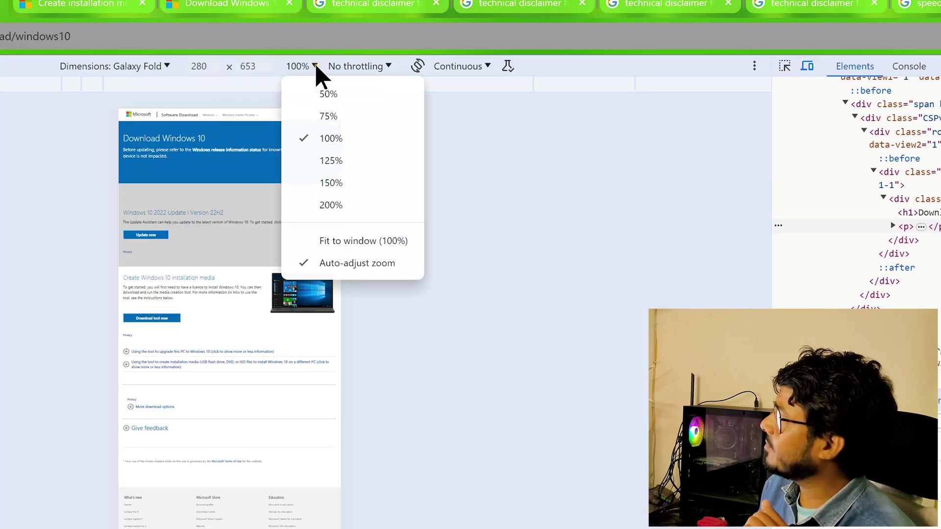
click(337, 208)
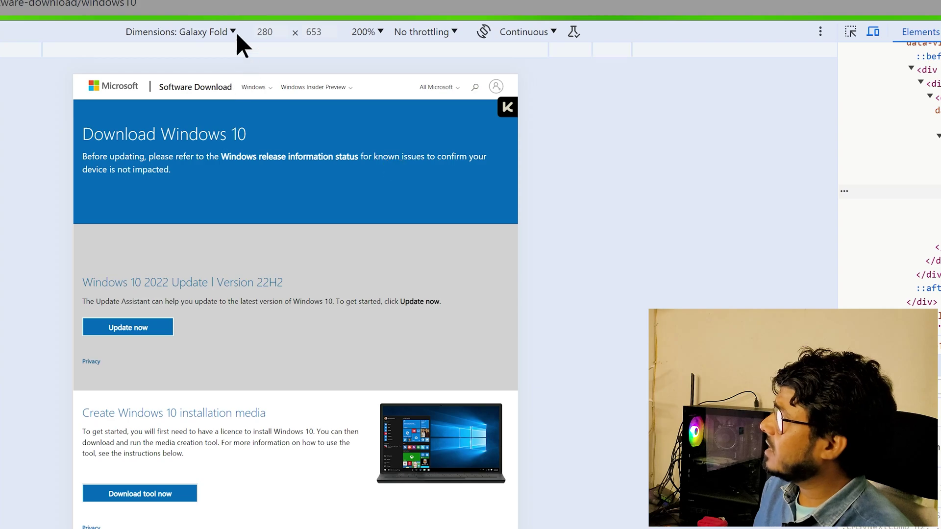
click(234, 30)
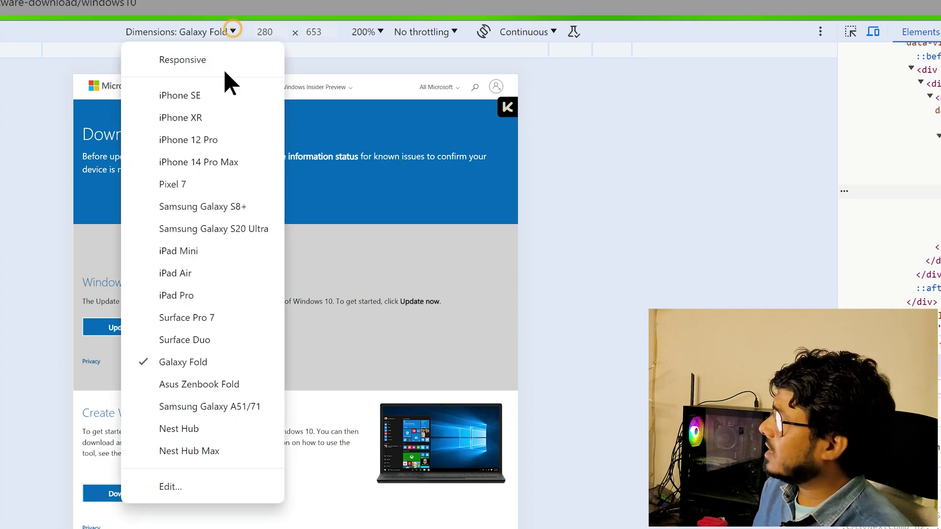
click(198, 362)
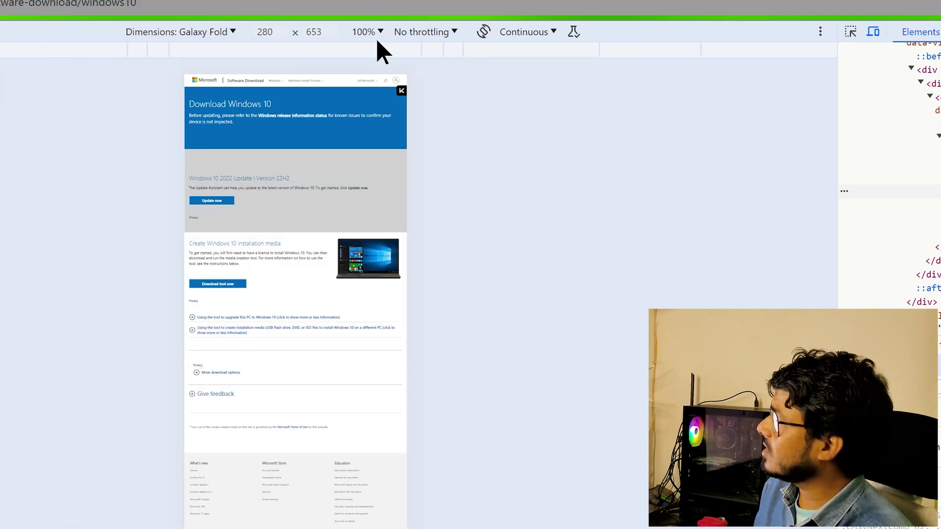
click(380, 32)
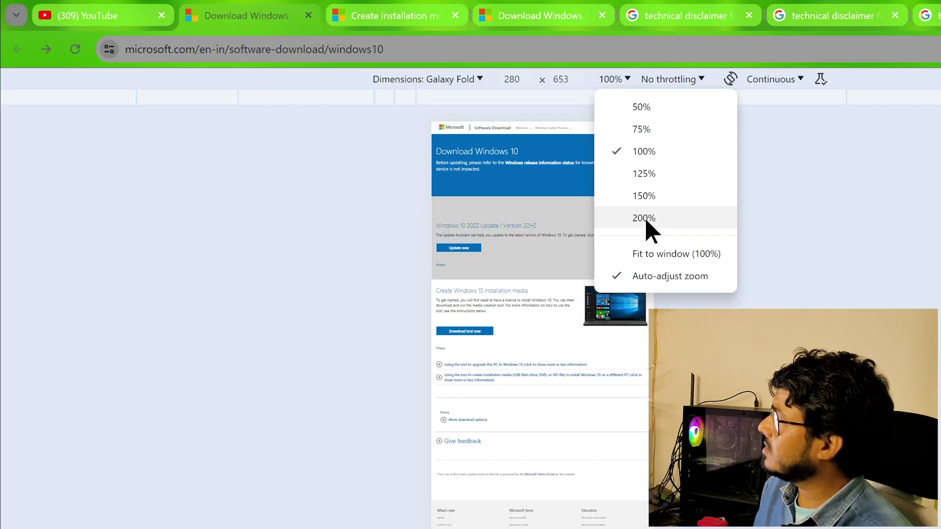
click(645, 218)
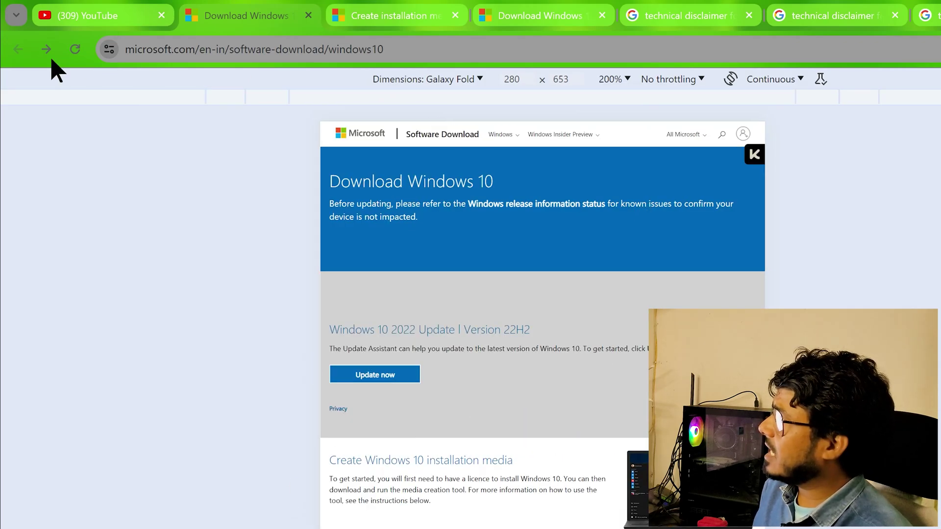
click(75, 49)
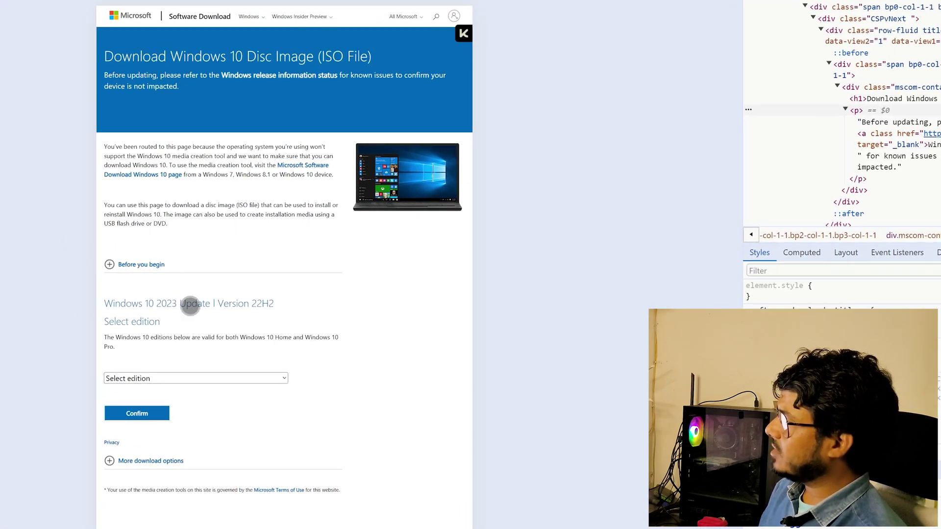
Select the Windows 10 (multi-edition ISO) edition and confirm it
click(284, 377)
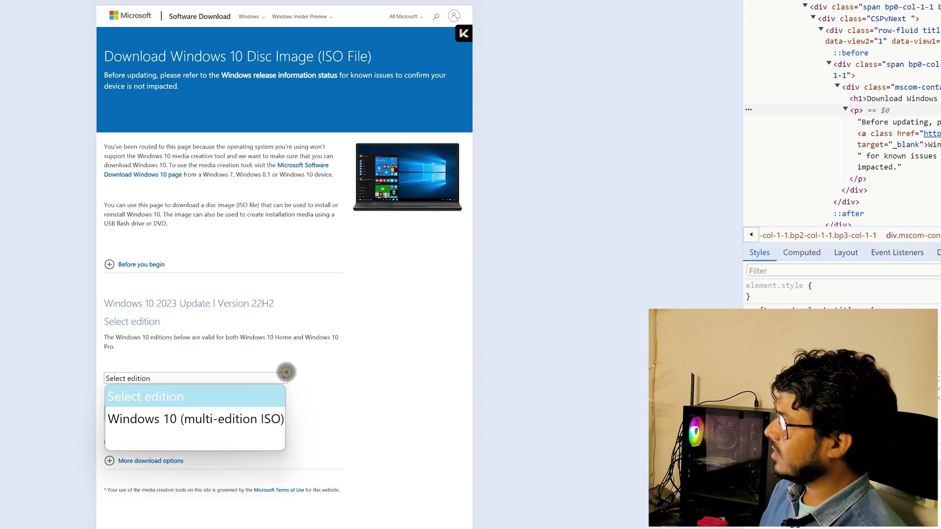
click(234, 419)
click(135, 414)
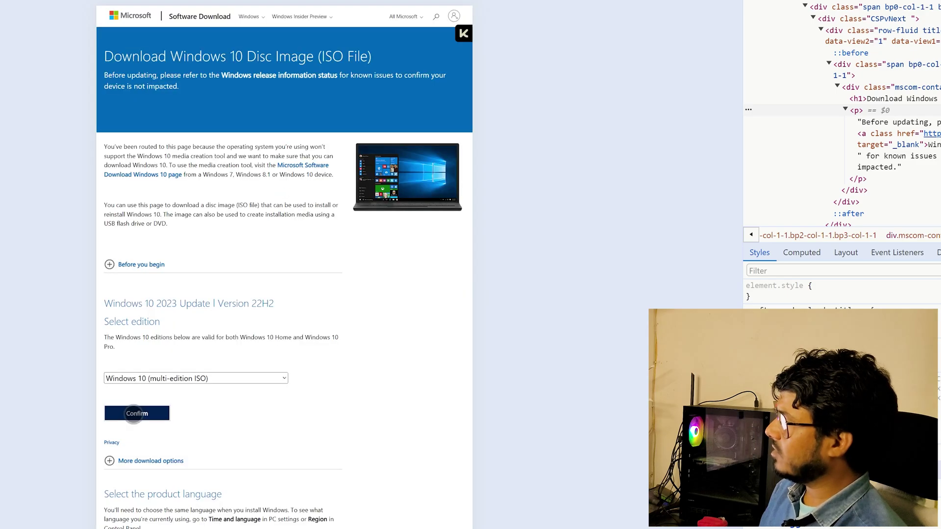
Choose English (United States) as the product language and confirm it
scroll(196, 382, down, 3)
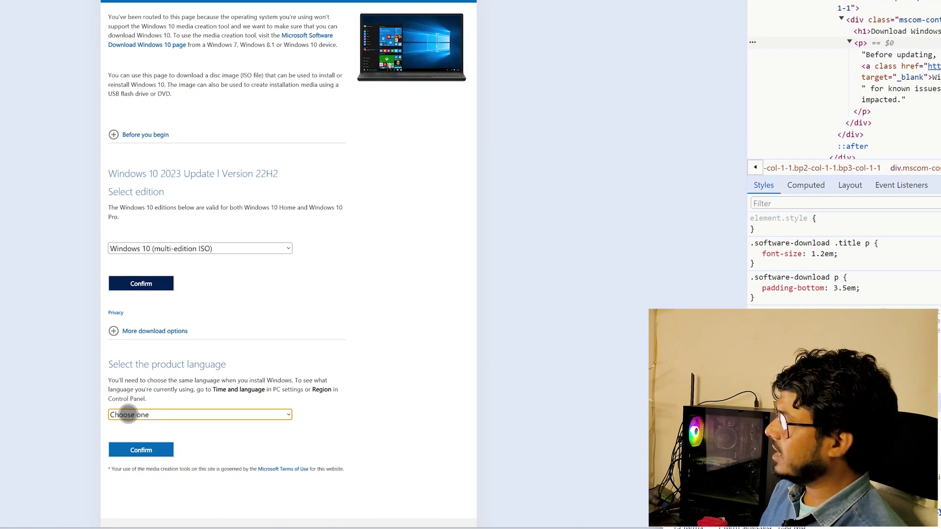
click(152, 414)
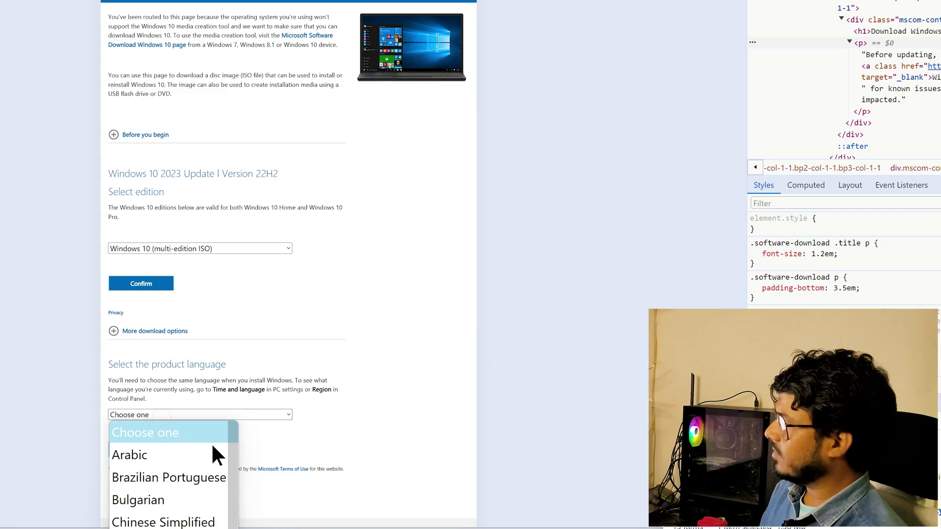
scroll(232, 431, down, 6)
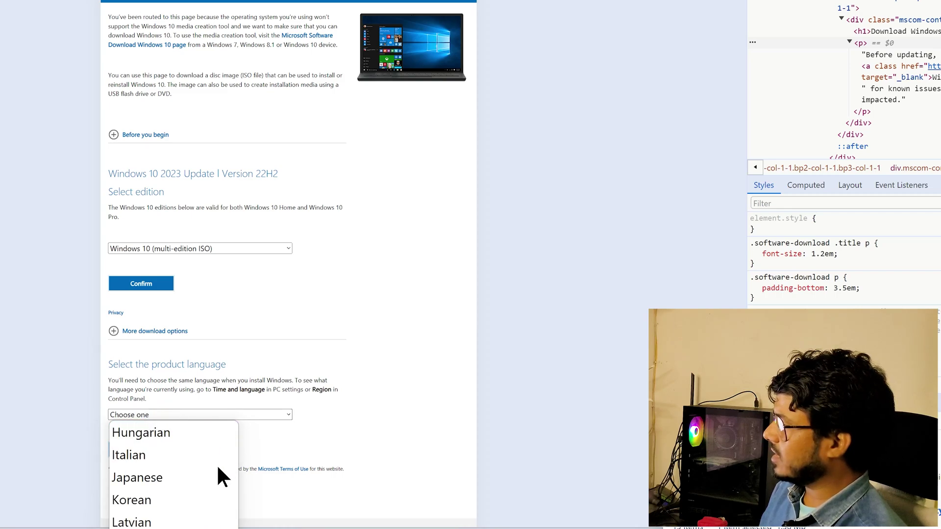
scroll(185, 470, up, 4)
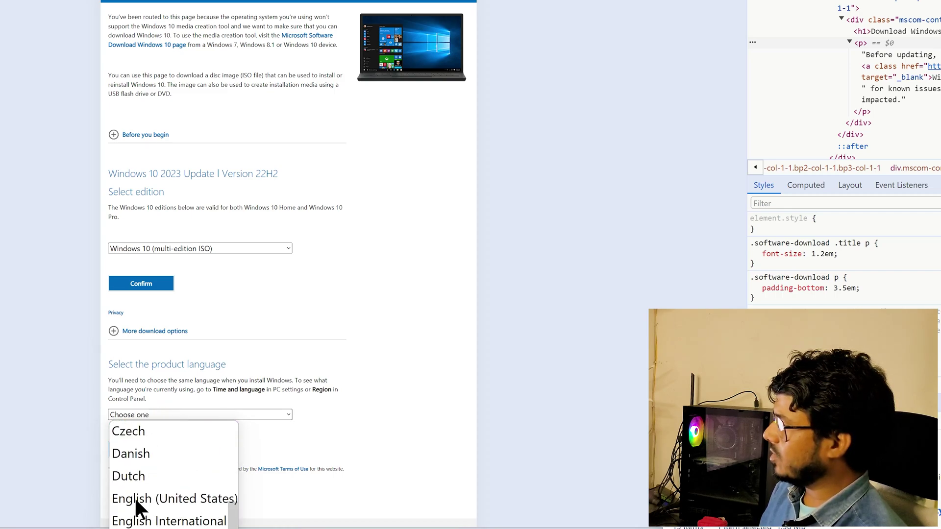
click(181, 497)
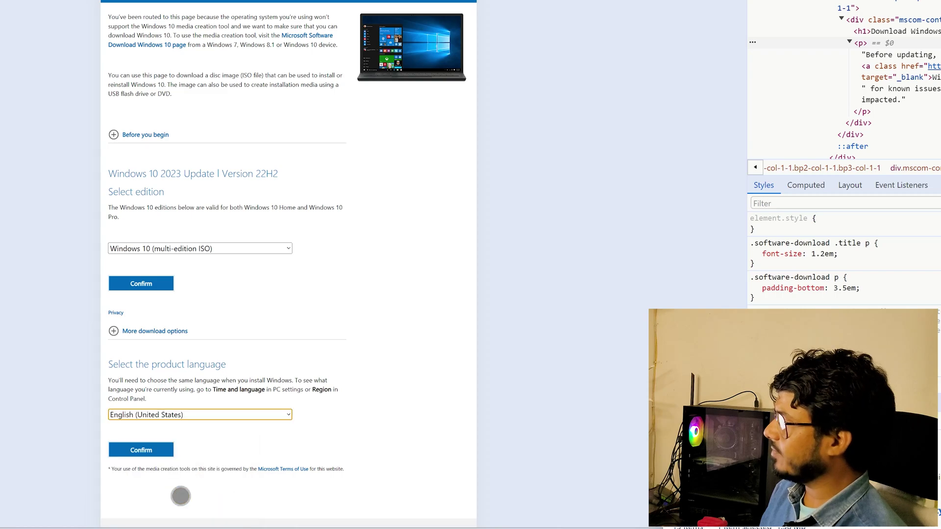
click(141, 450)
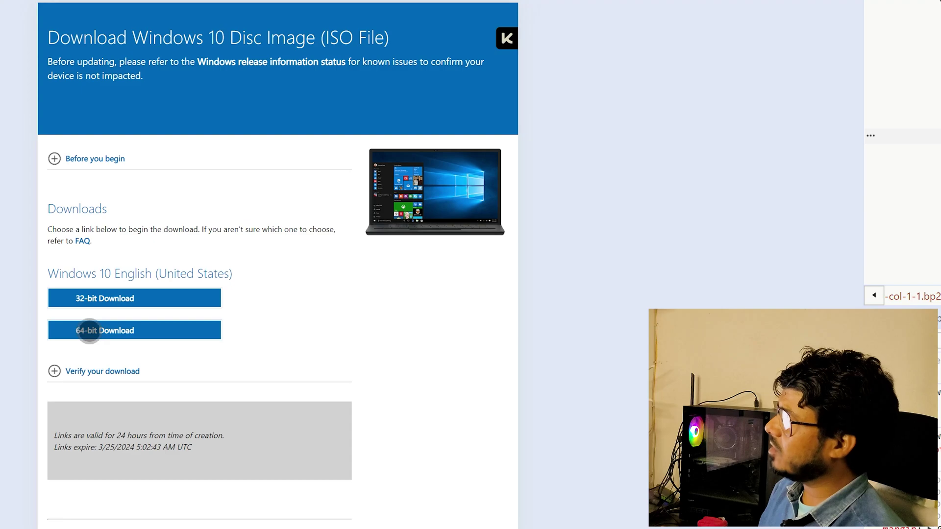
Request the 64-bit ISO download and compare its proposed save name with the ISO already in the Downloads 2023 folder
click(89, 330)
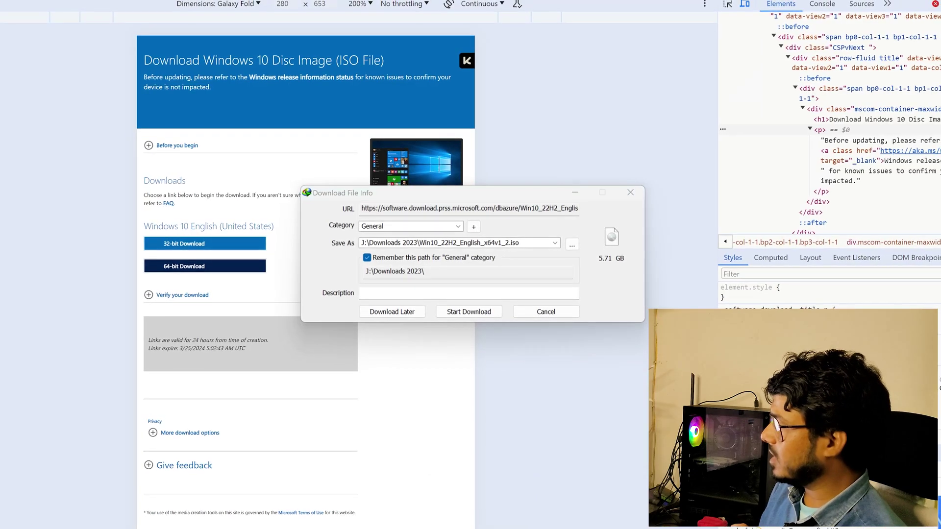
mouse_move(227, 522)
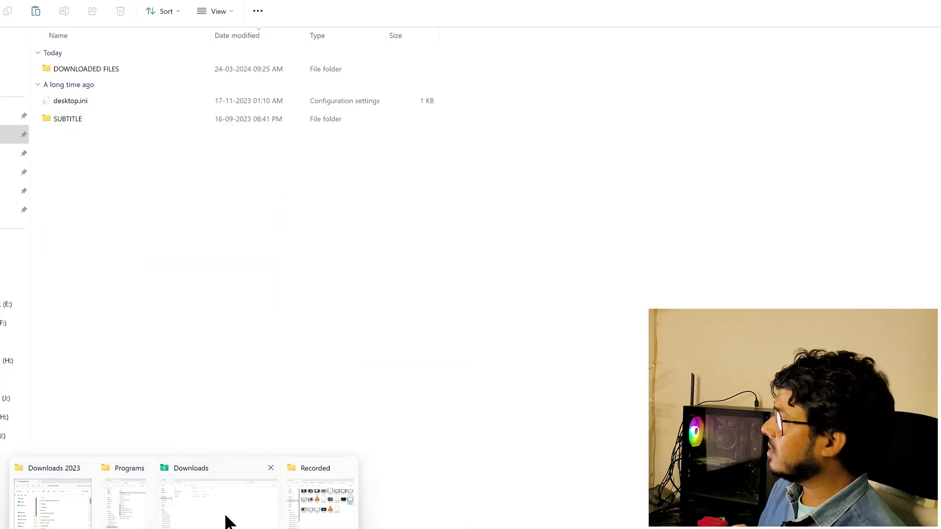
mouse_move(147, 524)
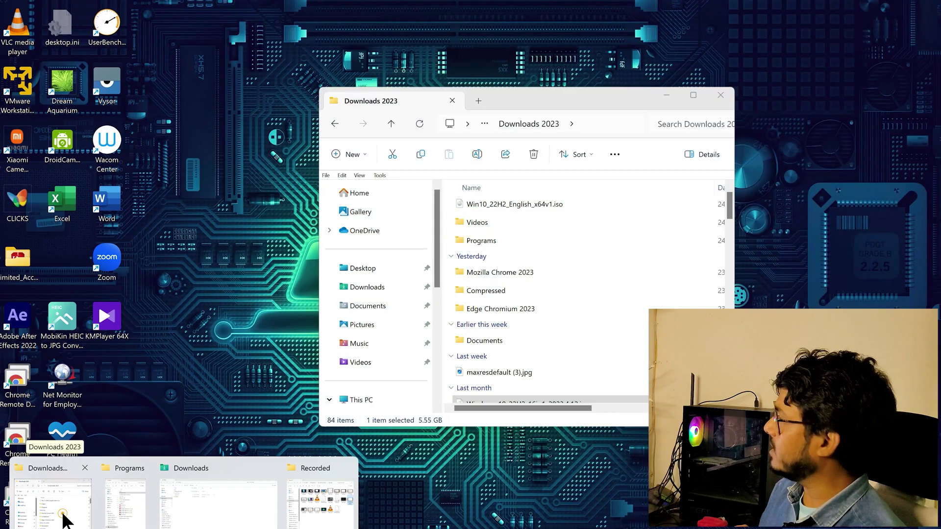
click(64, 514)
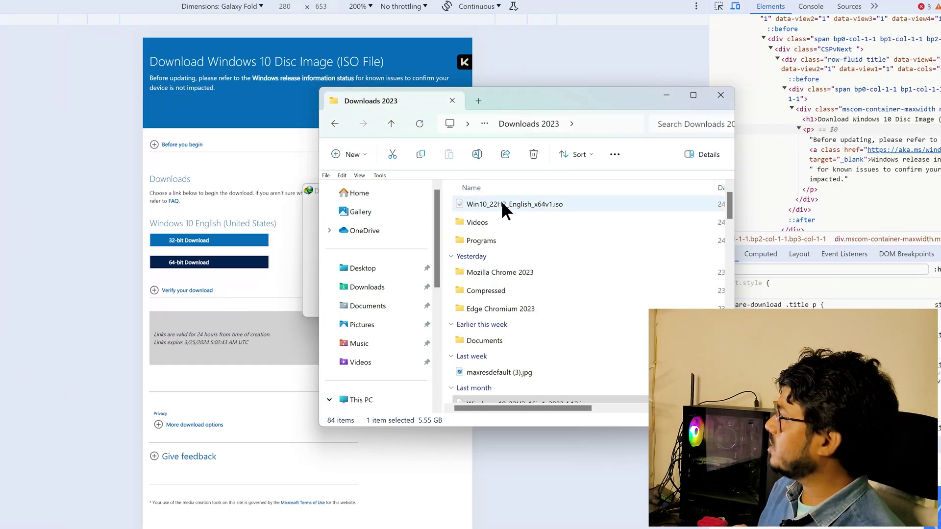
click(307, 252)
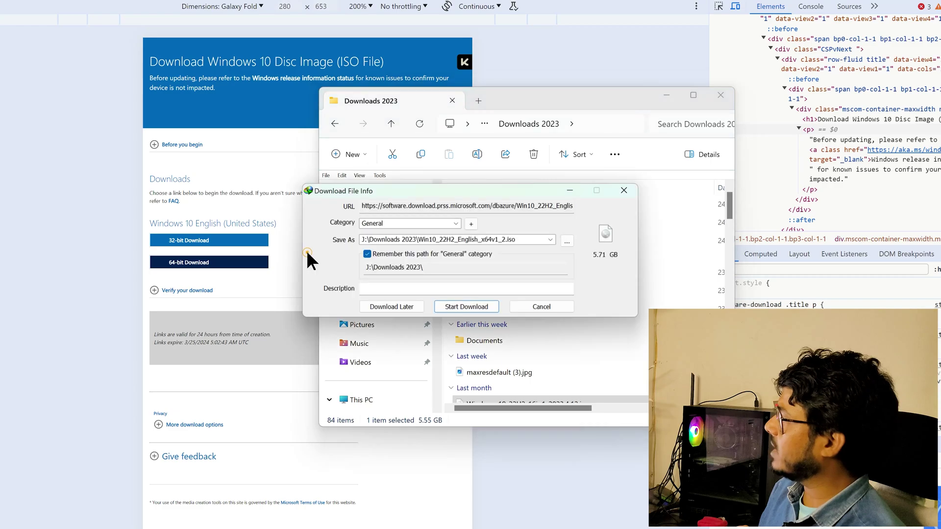
click(504, 239)
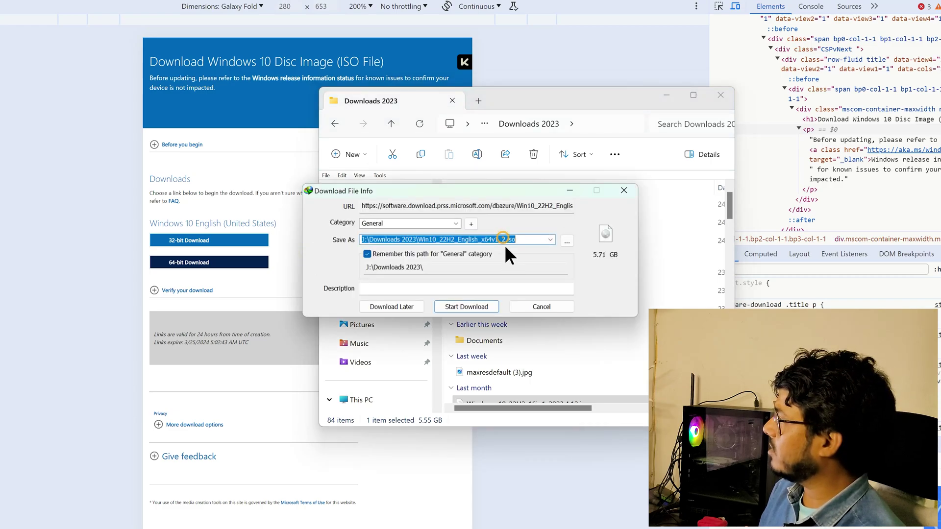
drag(505, 239, 503, 248)
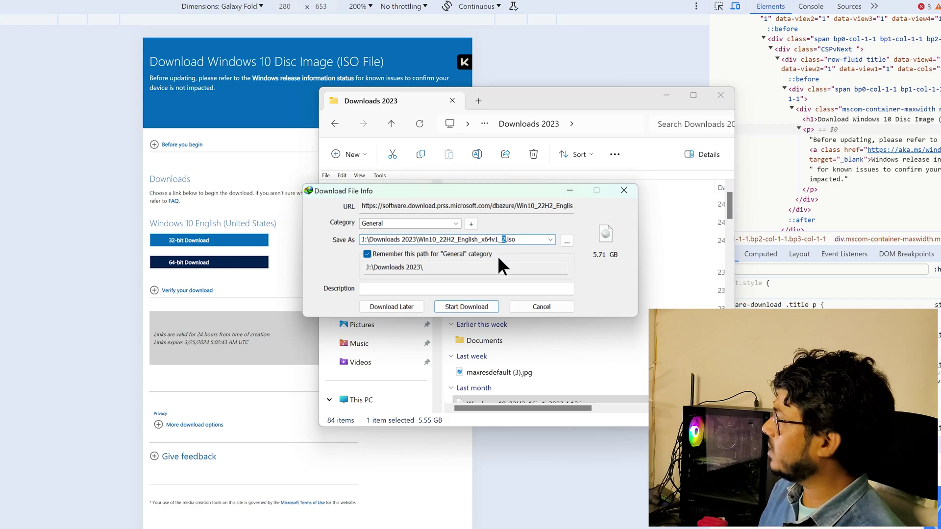
Minimize the download dialog and check Win10_22H2_English_x64v1.iso and Windows_10_22H2_16in1_2023.4.12.iso in the Downloads 2023 folder
click(568, 189)
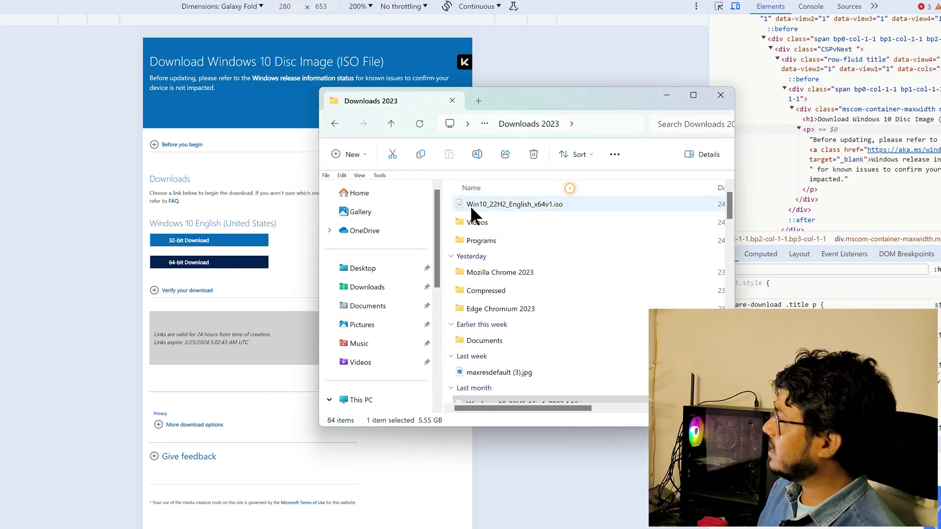
click(527, 203)
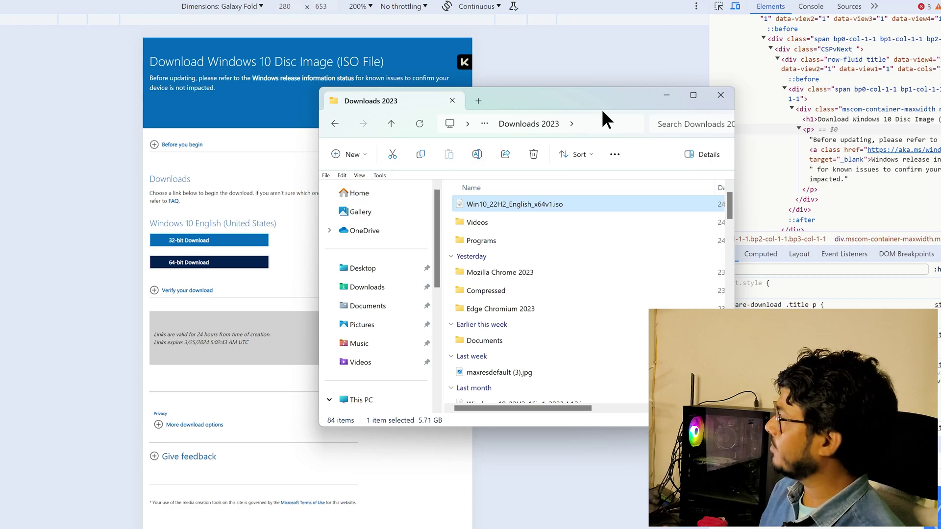
click(667, 95)
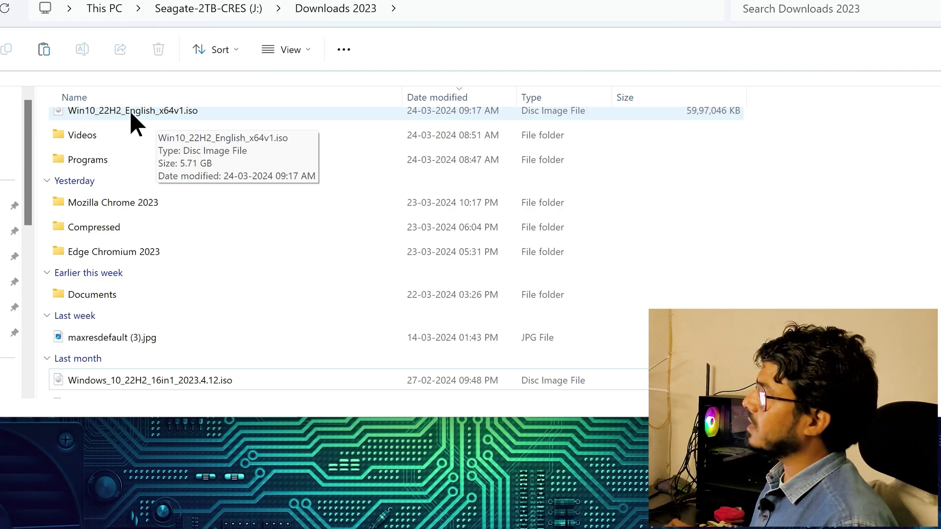
click(87, 110)
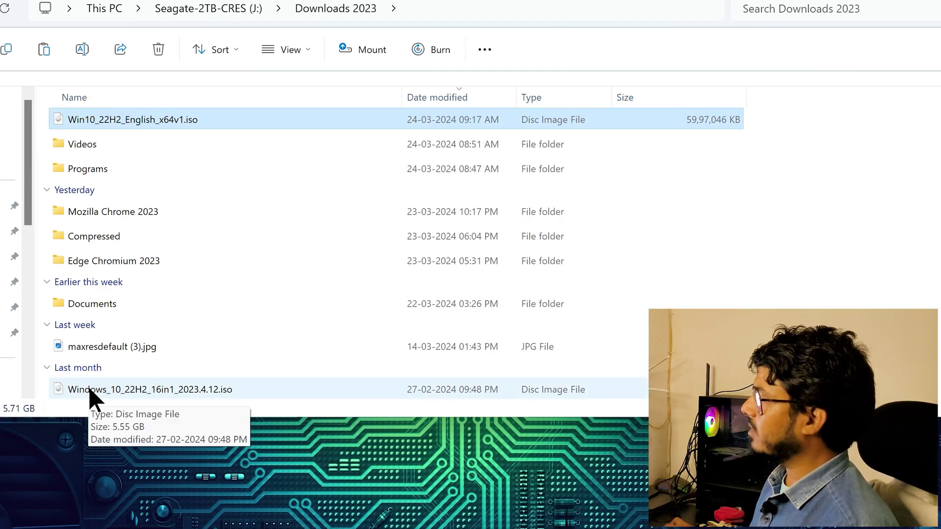
click(129, 388)
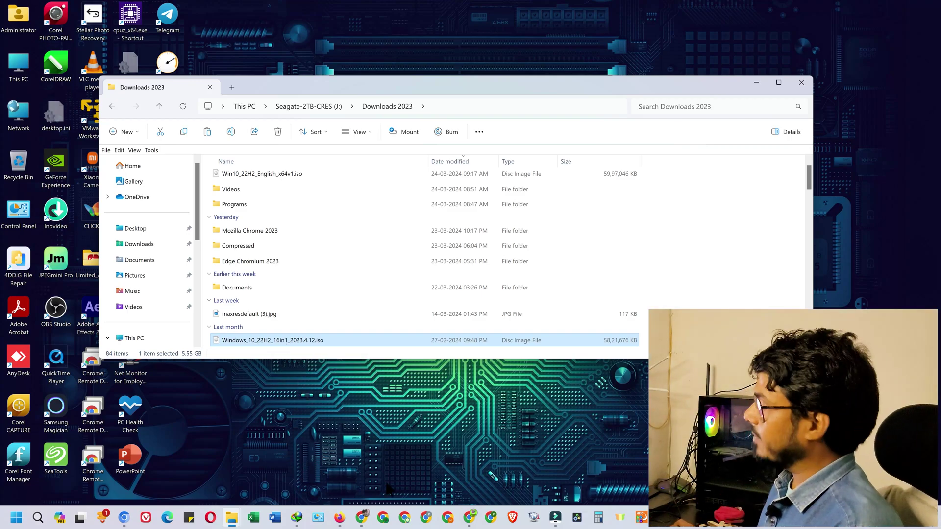
Switch to Chrome and search the web for RUFUS DOWNLOAD in a new tab
click(361, 486)
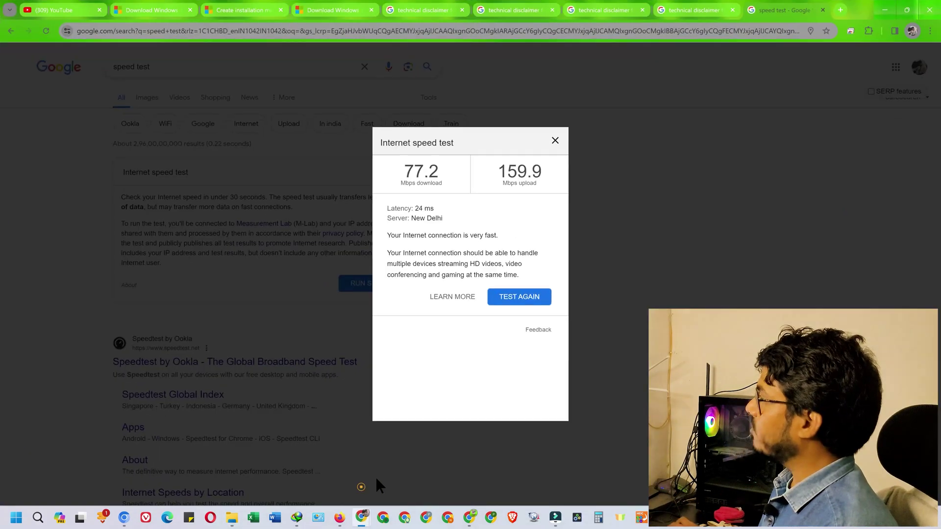
click(839, 10)
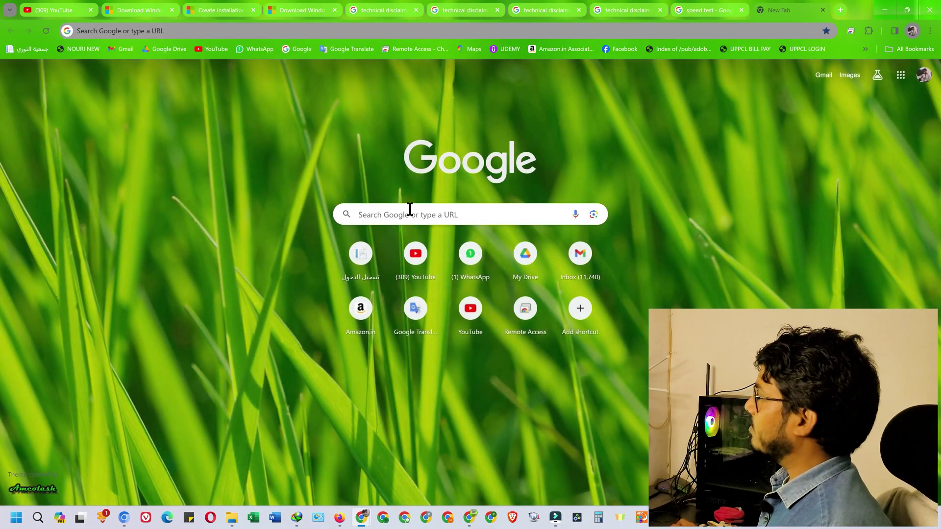
click(409, 209)
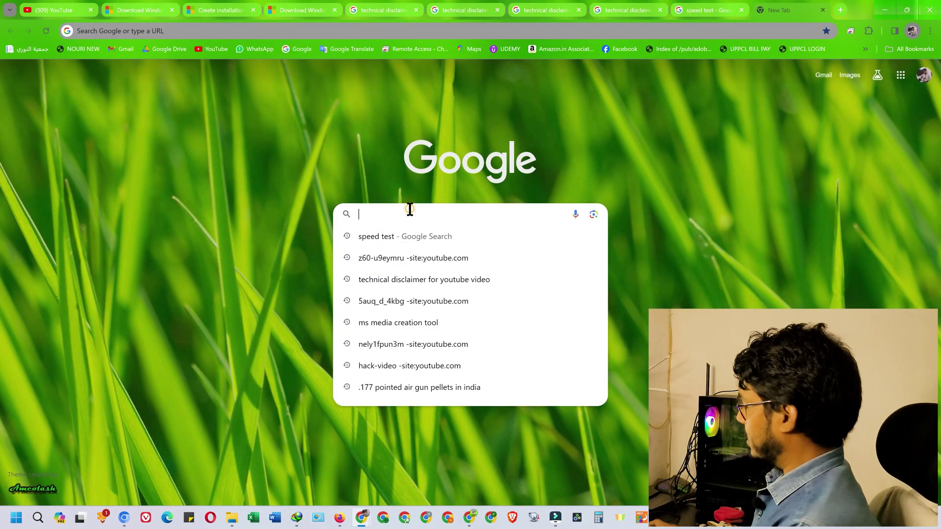
text(RUFU)
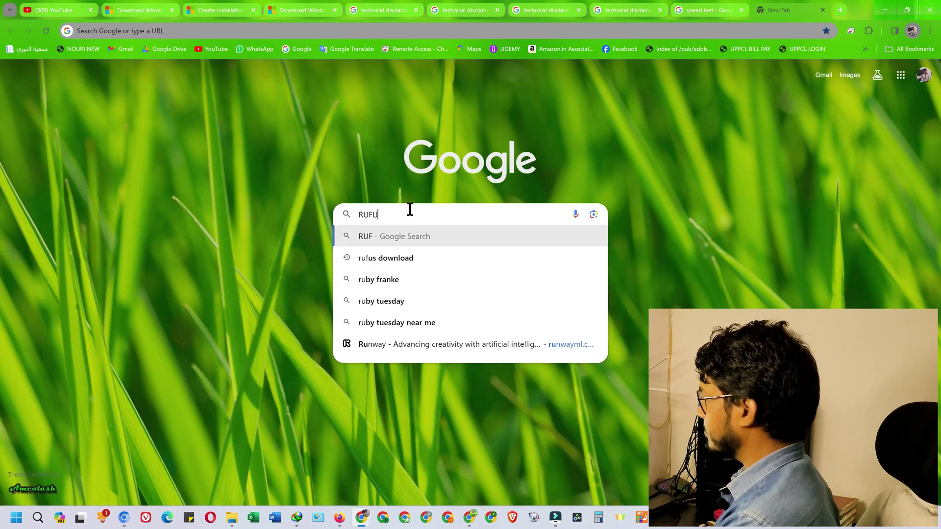
text(S DOWNLOAD)
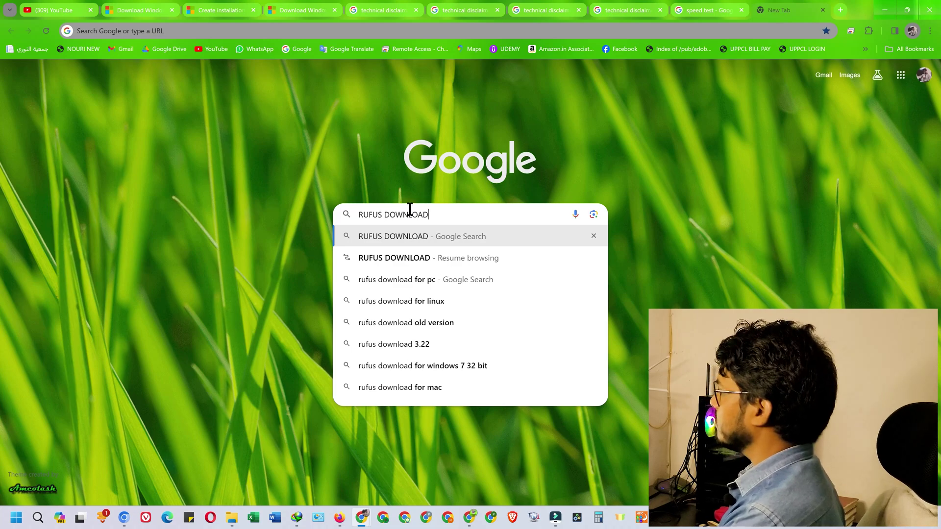
key(Return)
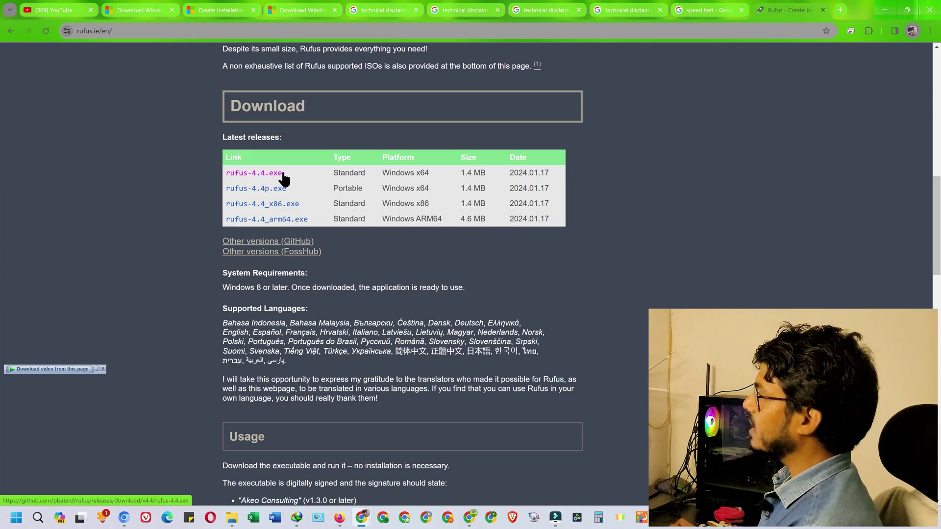
Download the standard Windows x64 rufus-4.4.exe from rufus.ie, saving it as rufus-4.4_2.exe in J:\Downloads 2023\Programs
click(248, 181)
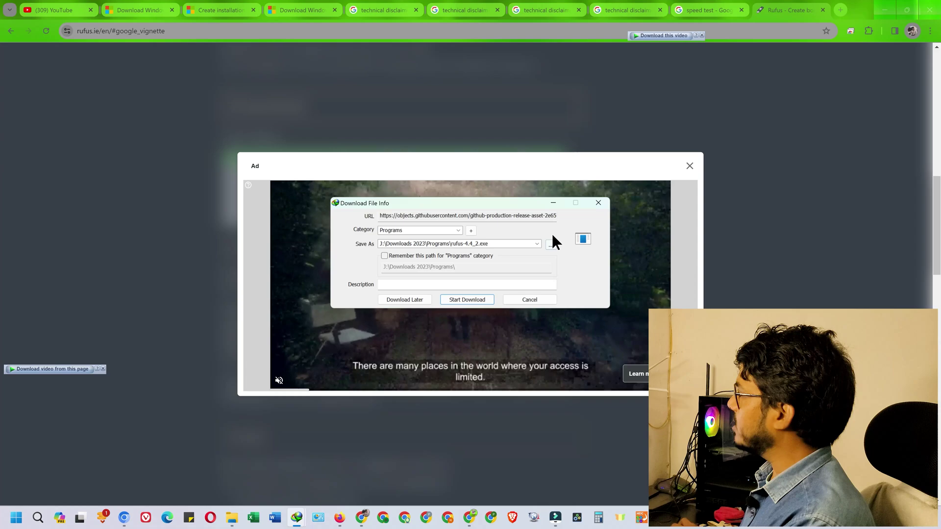
click(511, 244)
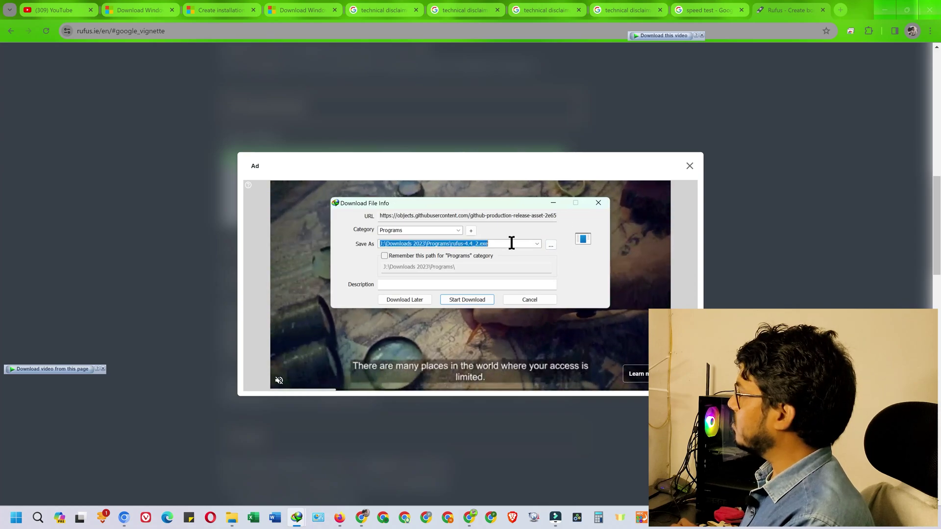
click(479, 246)
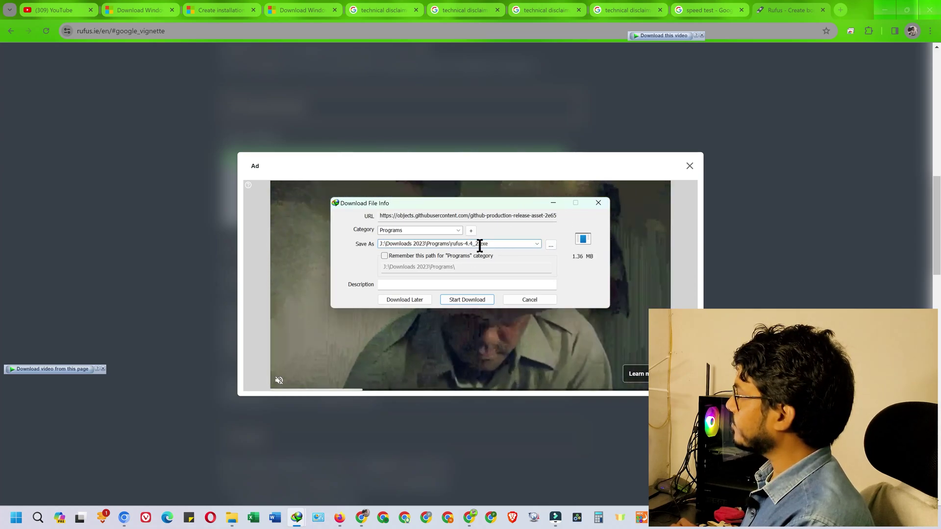
click(468, 300)
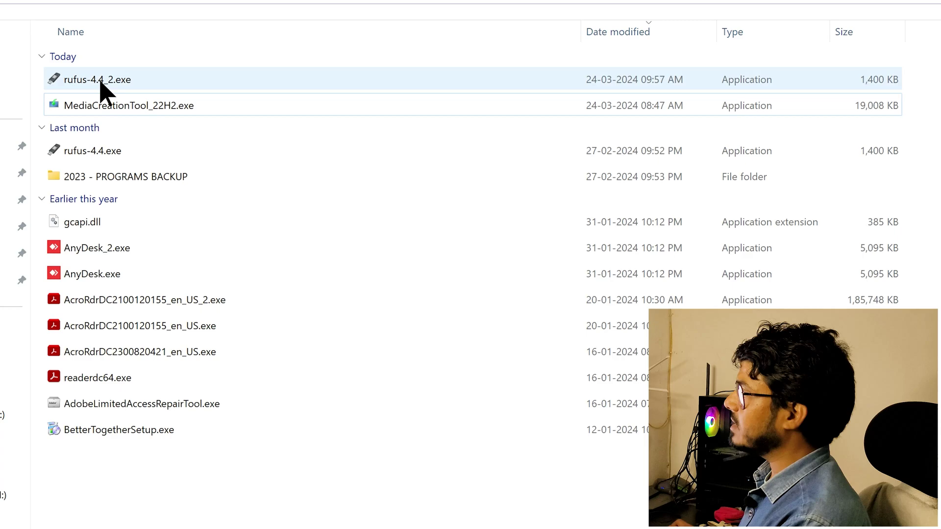
Compare rufus-4.4_2.exe with the older rufus-4.4.exe in the Programs folder and launch rufus-4.4.exe
click(97, 82)
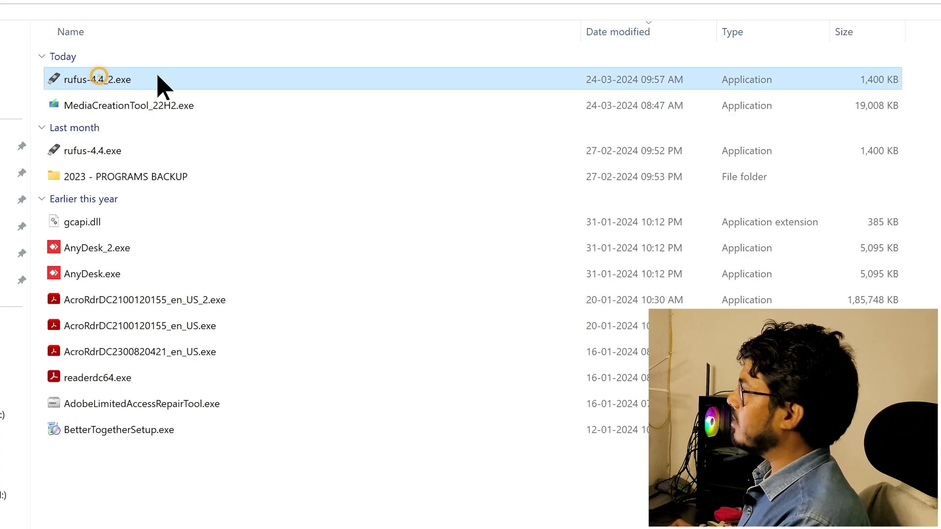
click(89, 79)
click(91, 151)
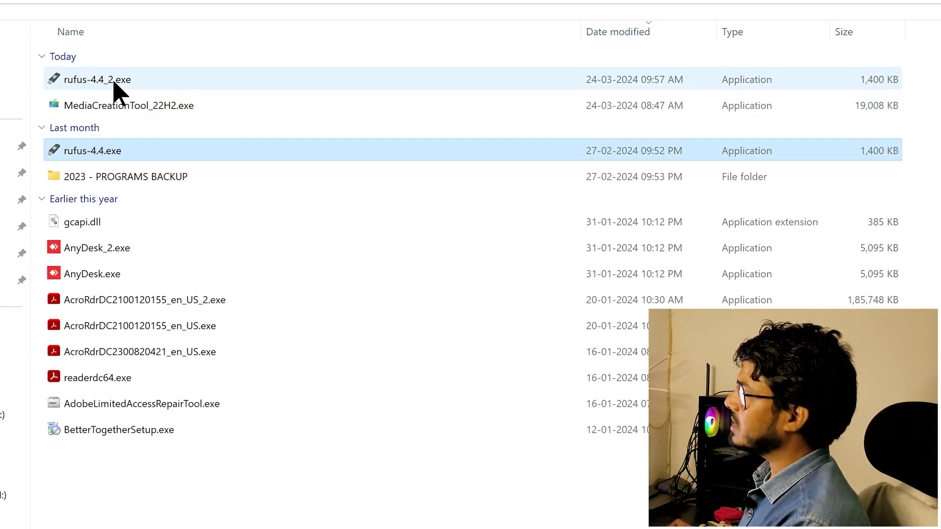
double_click(81, 152)
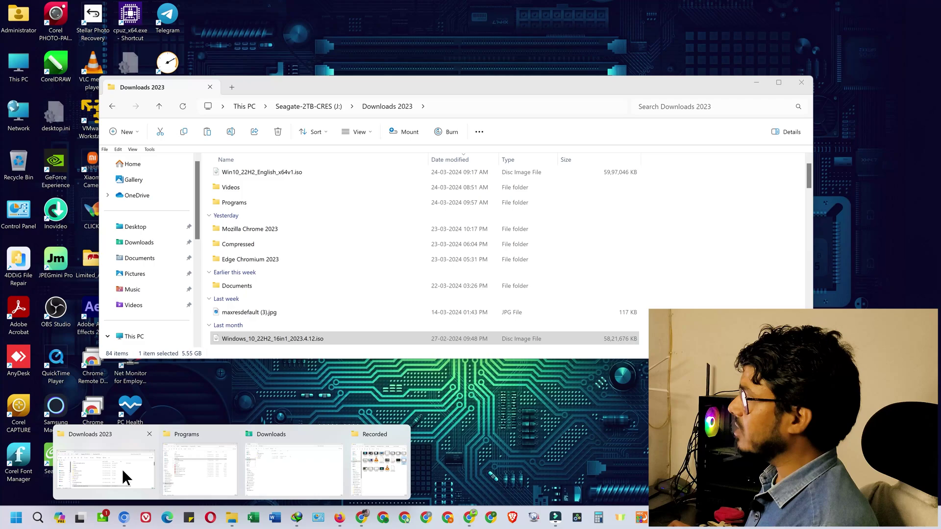
Compare Win10_22H2_English_x64v1.iso and Windows_10_22H2_16in1_2023.4.12.iso in the Downloads 2023 folder and check the folder's path
click(122, 469)
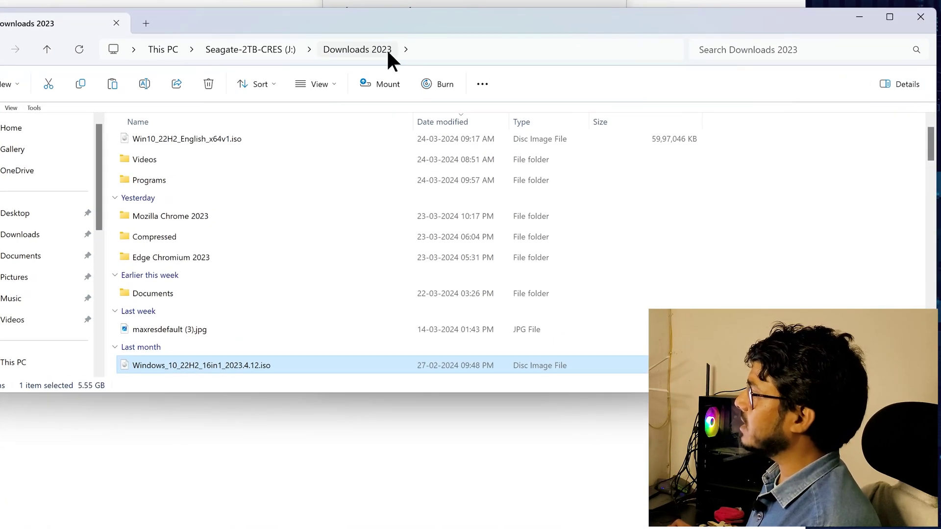
click(162, 138)
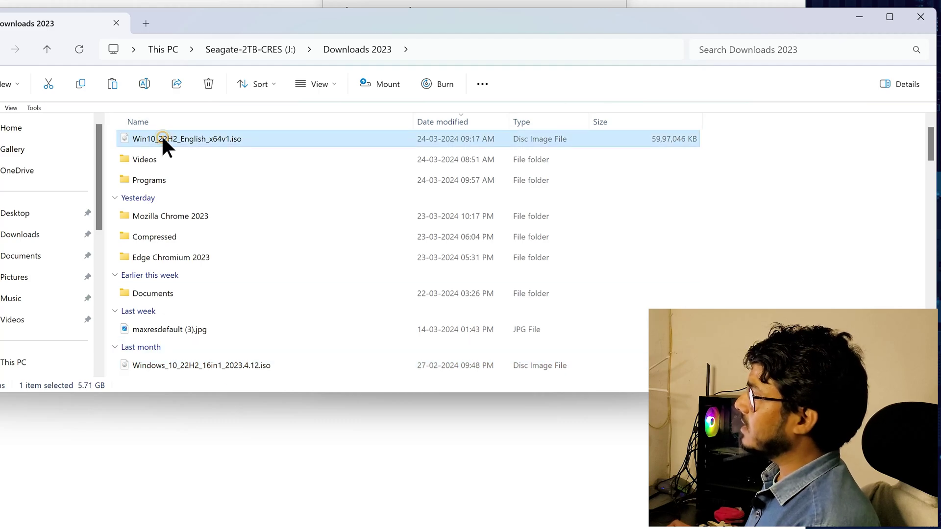
click(181, 367)
click(189, 139)
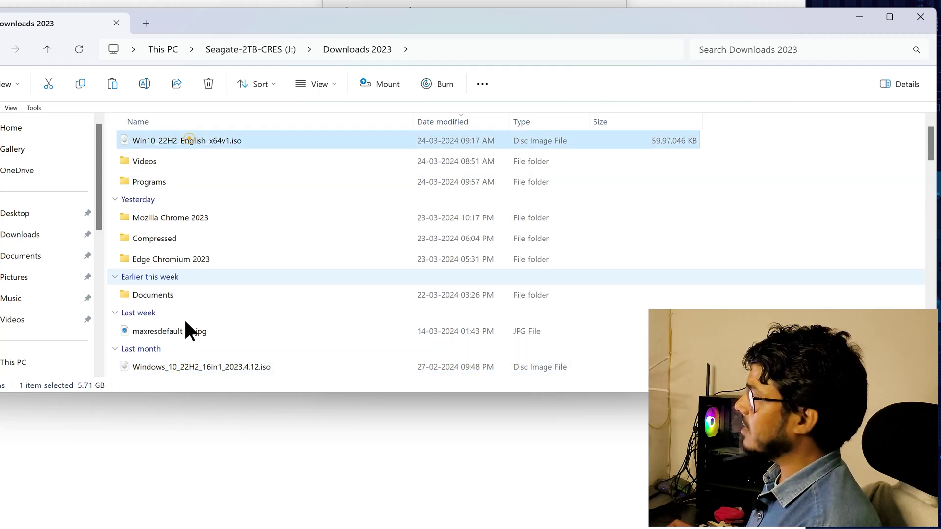
click(185, 367)
click(180, 143)
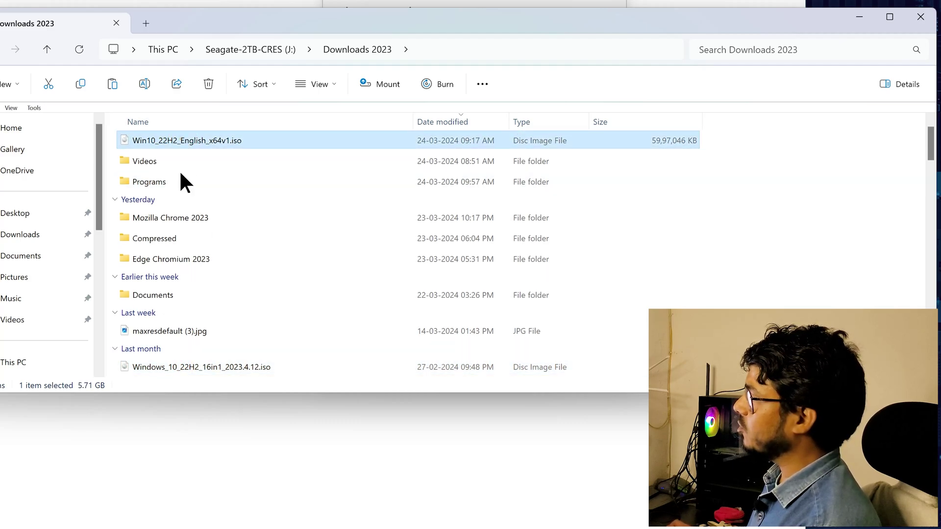
click(183, 373)
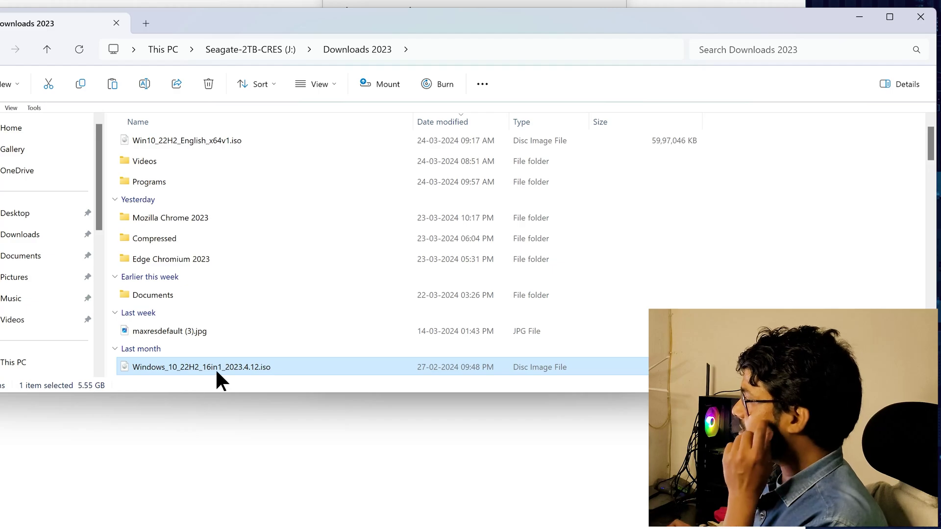
click(212, 138)
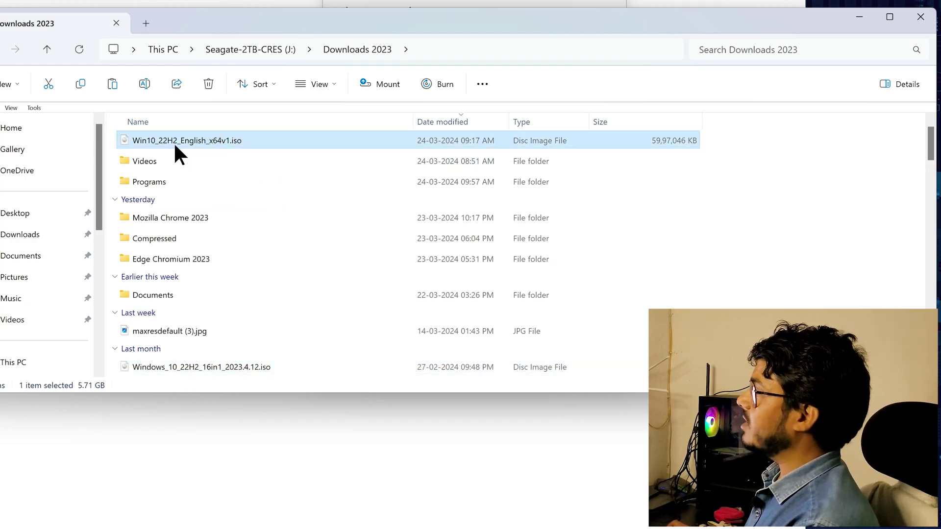
click(207, 365)
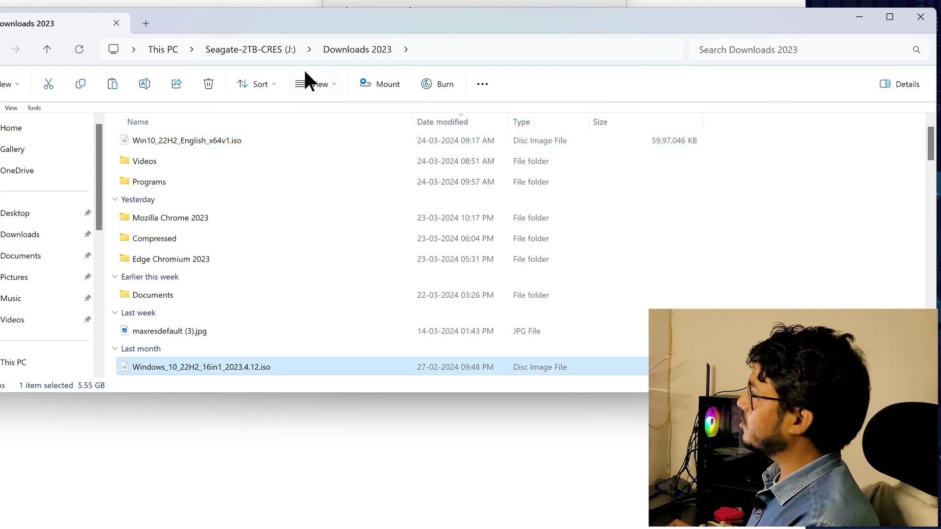
click(462, 48)
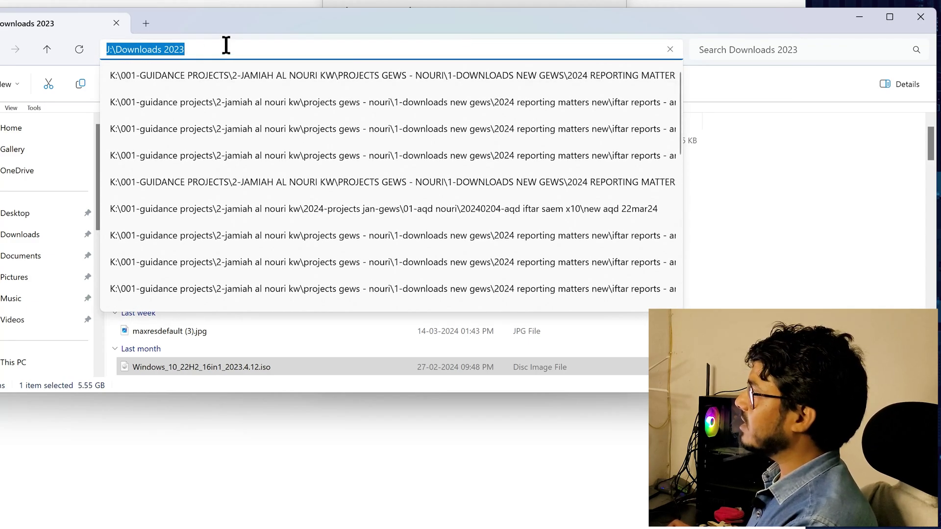
Bring Rufus to the front and choose W11PRO_OFF21_ENU_NOV2022 (K:) [16 GB] as the target device
click(533, 2)
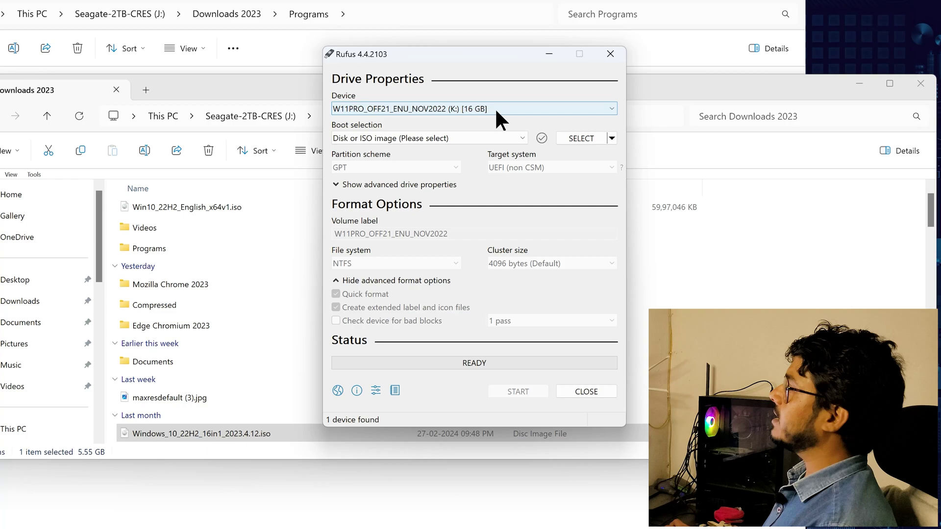
click(609, 103)
click(609, 104)
click(609, 104)
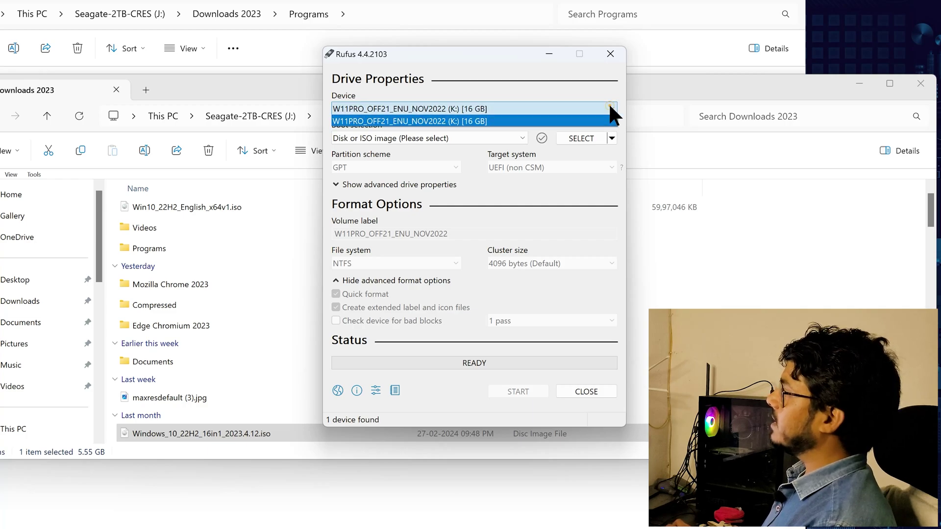
click(609, 105)
click(609, 107)
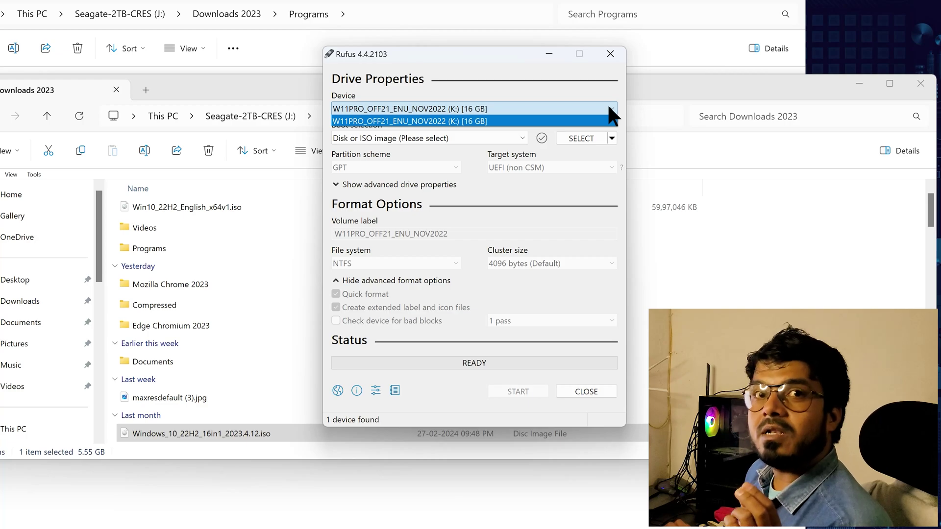
click(450, 121)
Keep the boot selection at Disk or ISO image with the Select mode, and dismiss the image file browser
click(430, 138)
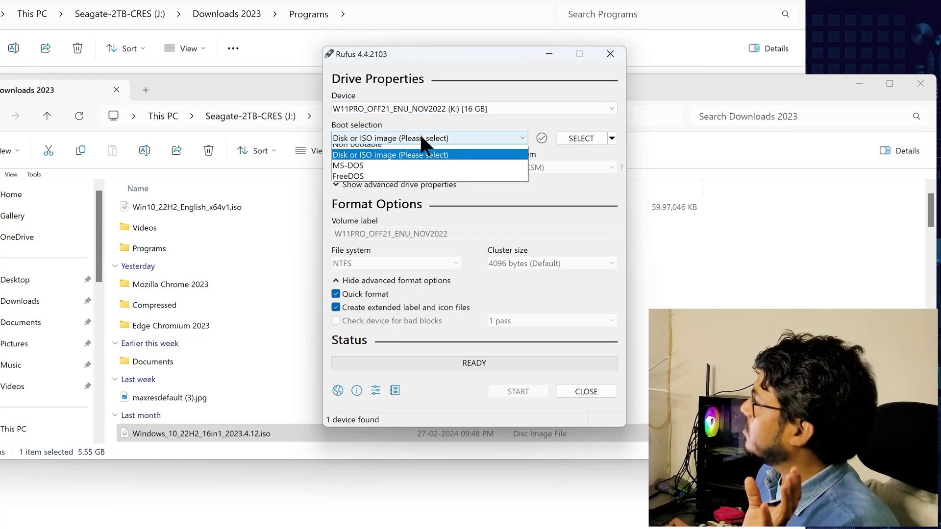
click(428, 162)
click(611, 138)
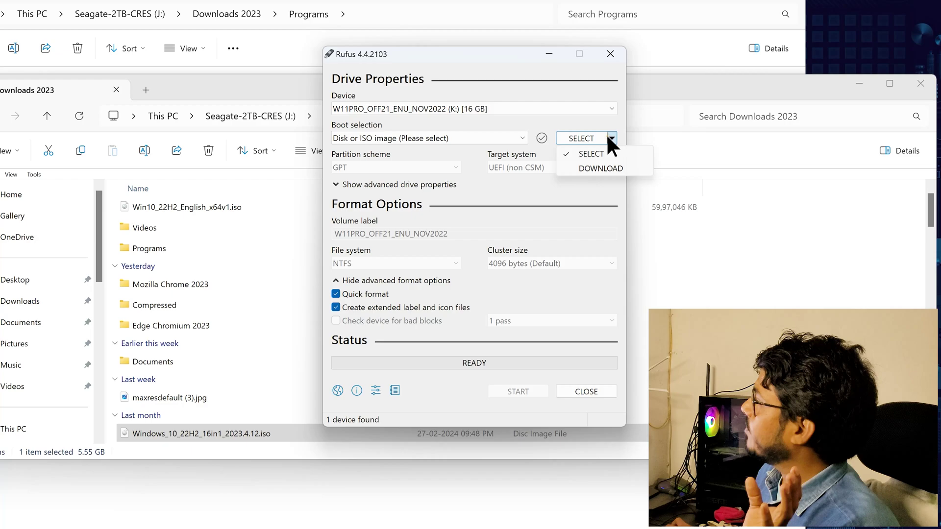
click(589, 152)
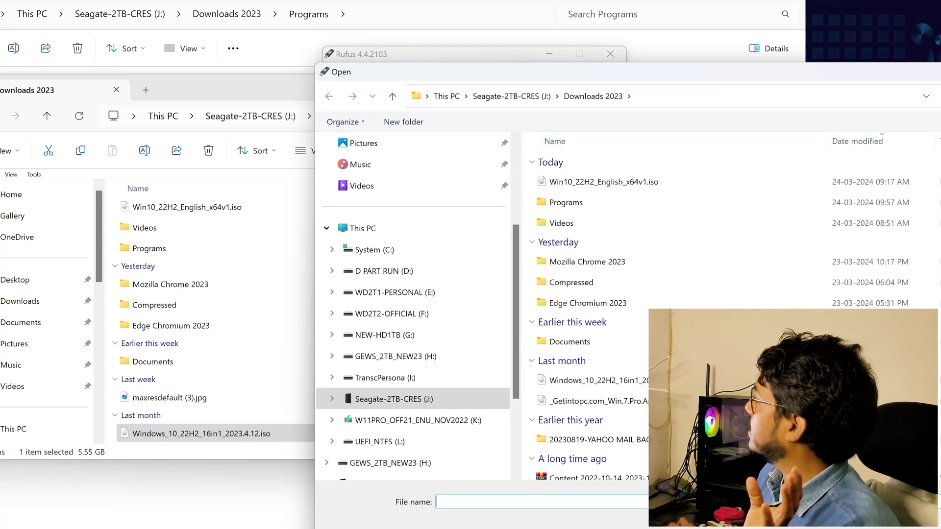
key(Escape)
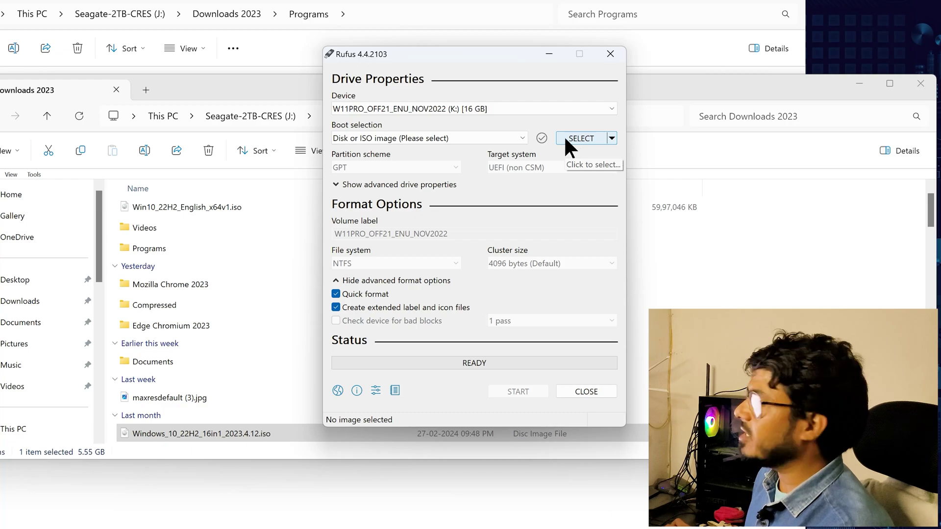
Load Windows_10_22H2_16in1_2023.4.12.iso from the Downloads 2023 folder as the boot image
click(569, 139)
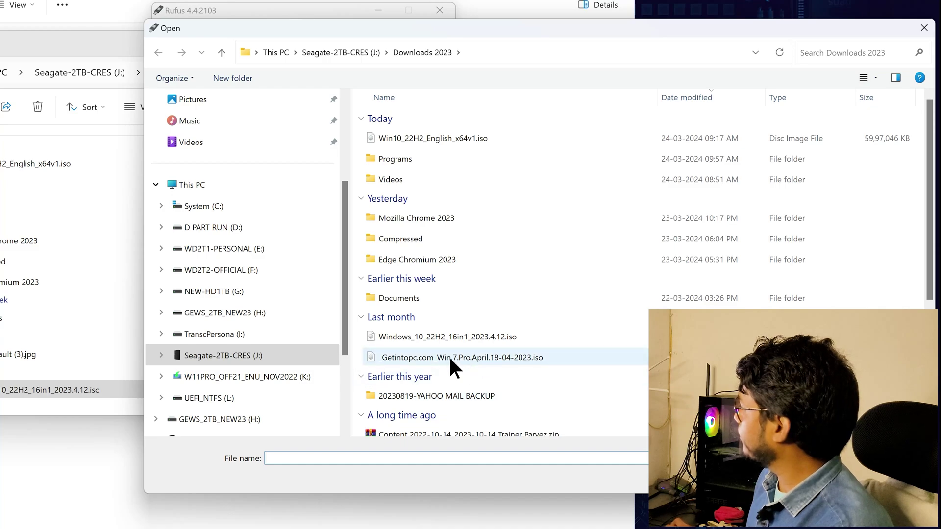
click(426, 336)
click(431, 139)
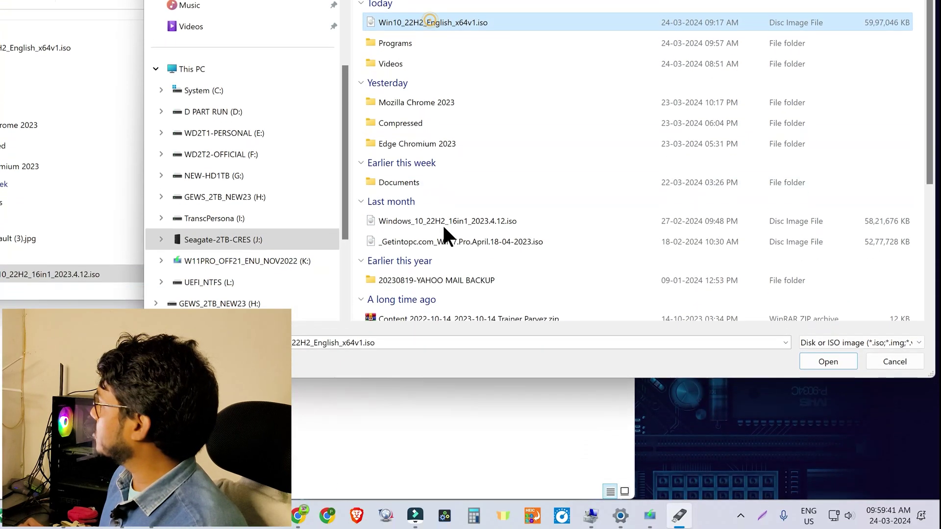
click(444, 274)
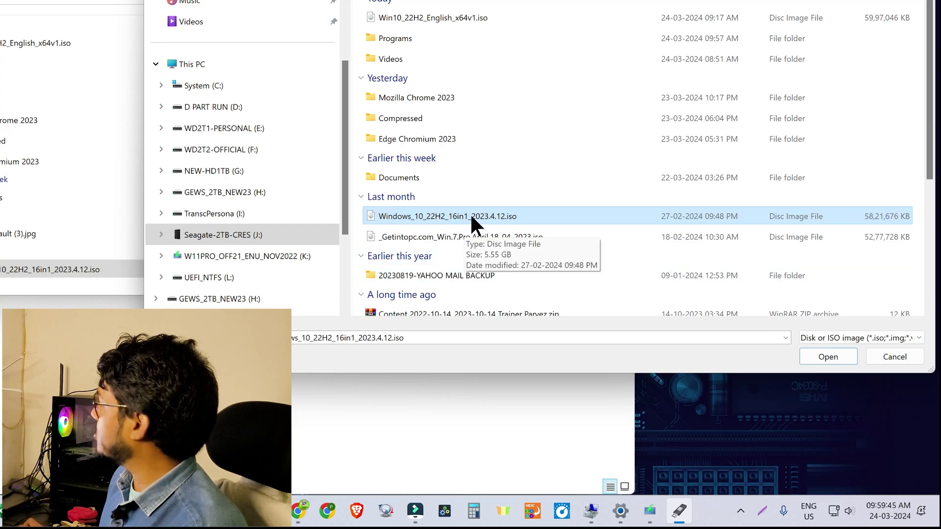
click(822, 357)
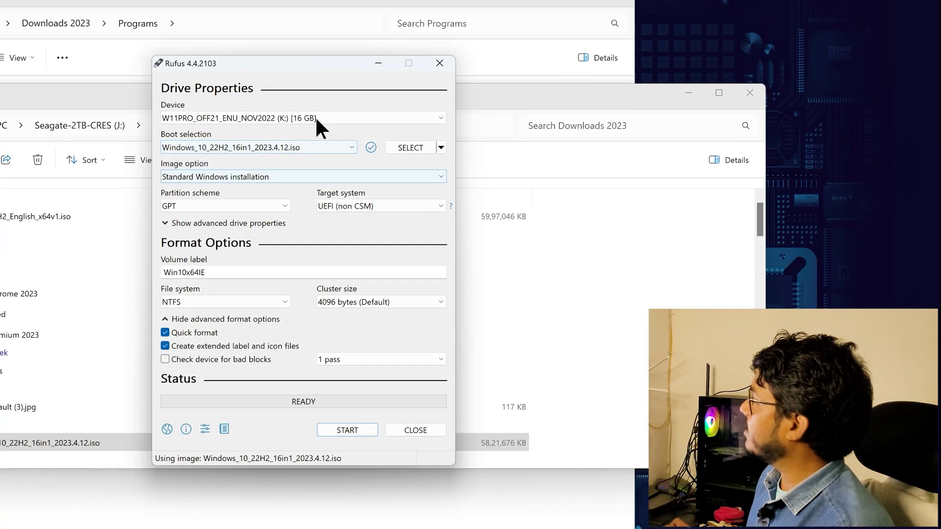
Try MBR as the partition scheme and set it back to GPT for UEFI (non CSM)
click(285, 206)
click(285, 205)
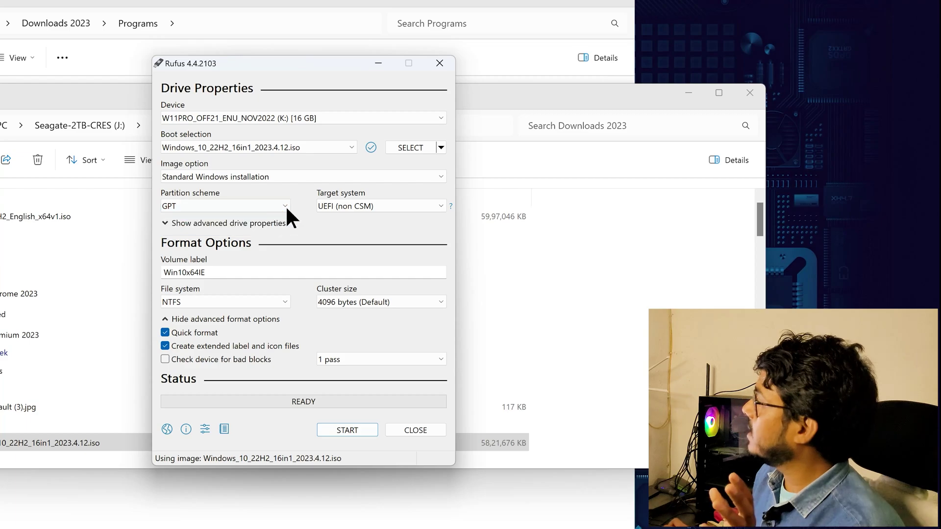
click(284, 203)
click(217, 218)
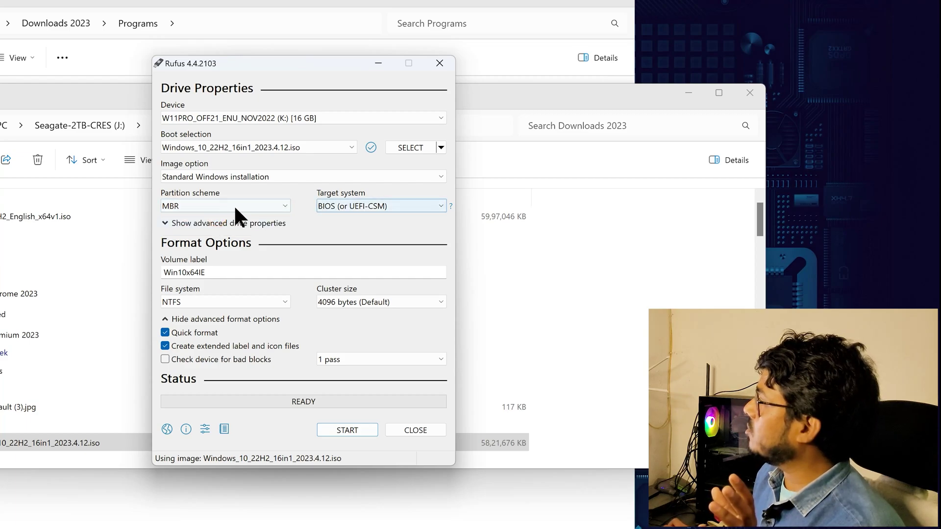
click(283, 205)
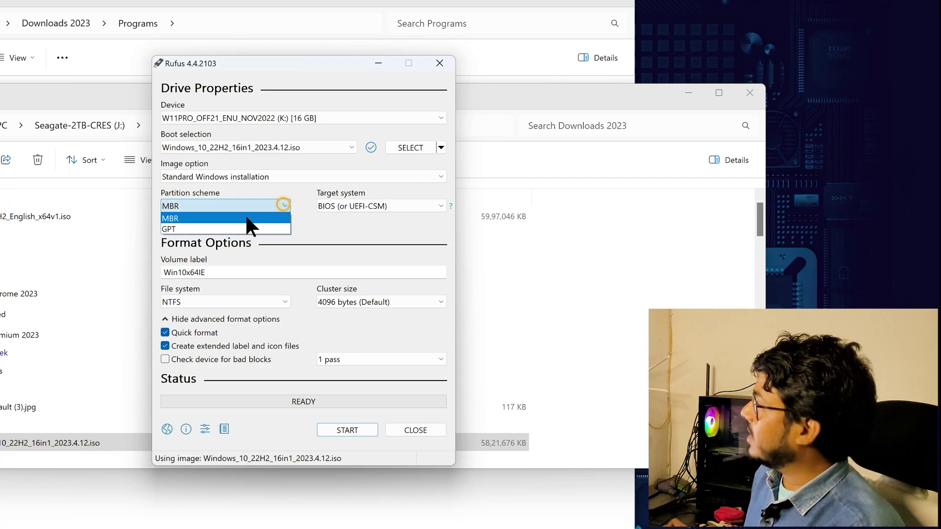
click(218, 224)
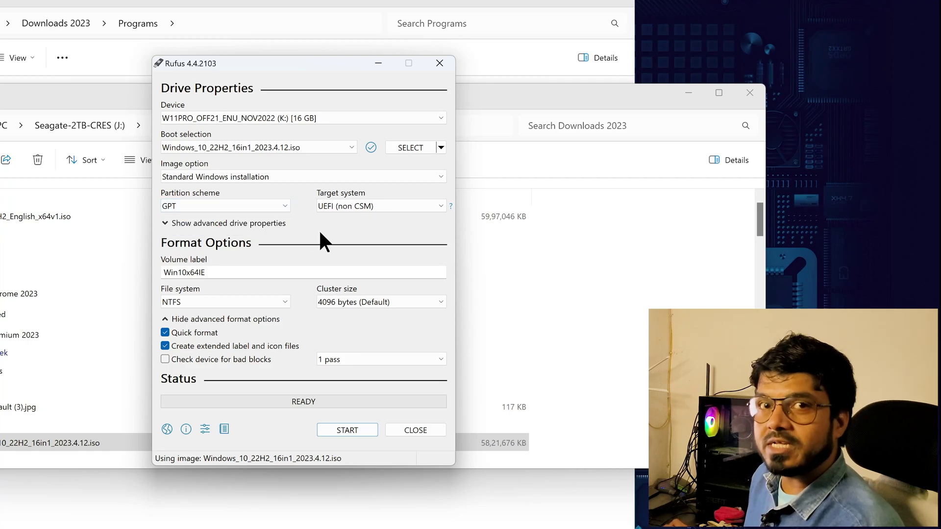
Review the volume label, target device and boot selection, and keep the image option at Standard Windows installation
click(213, 272)
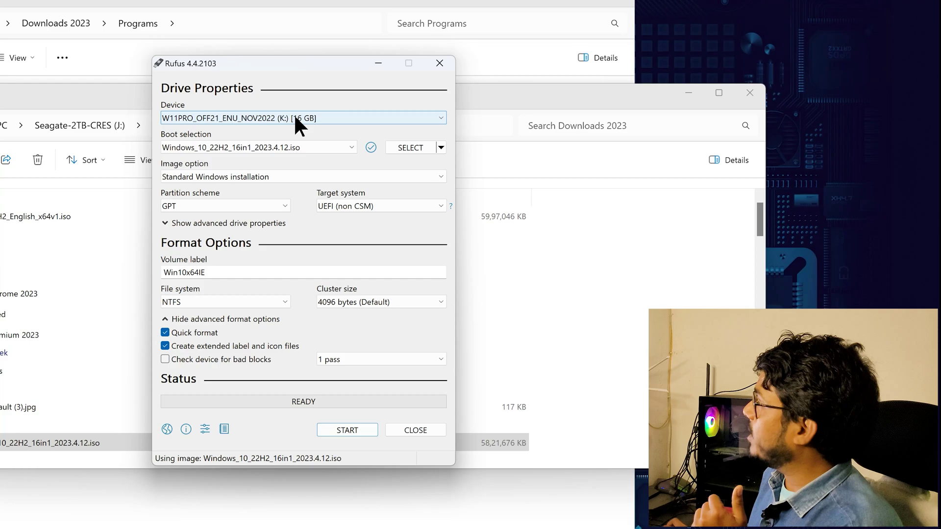
mouse_move(338, 117)
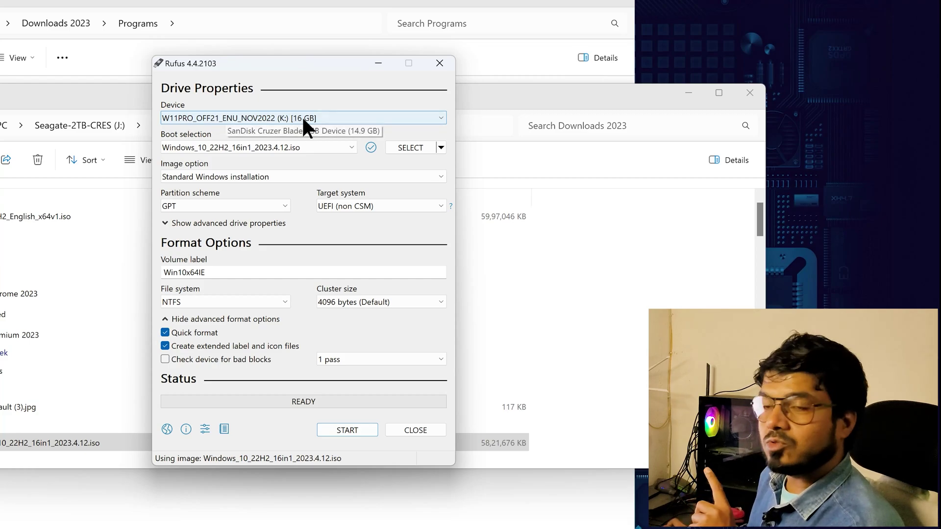
click(351, 142)
click(351, 142)
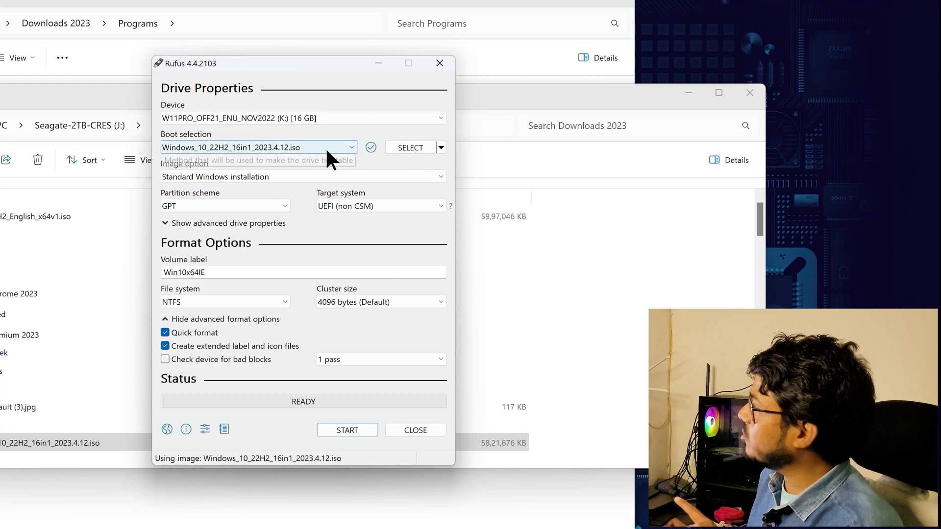
click(245, 177)
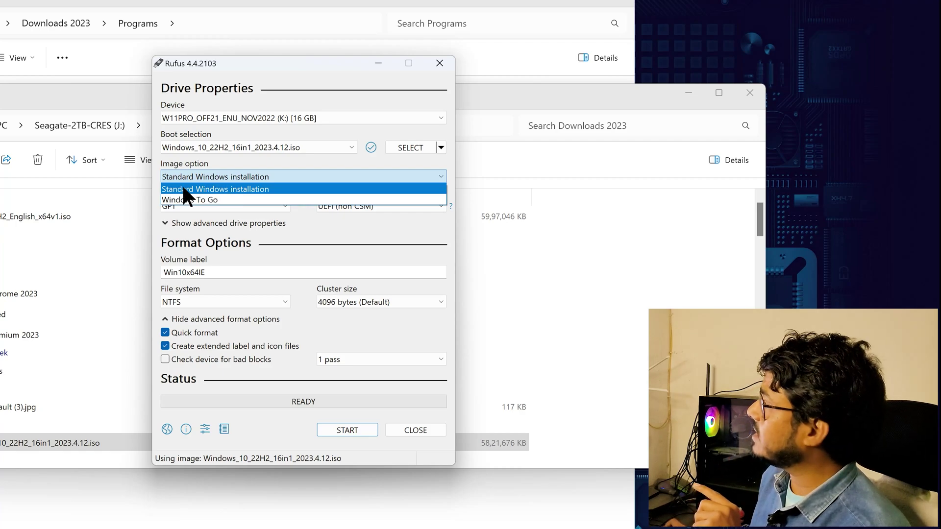
click(250, 188)
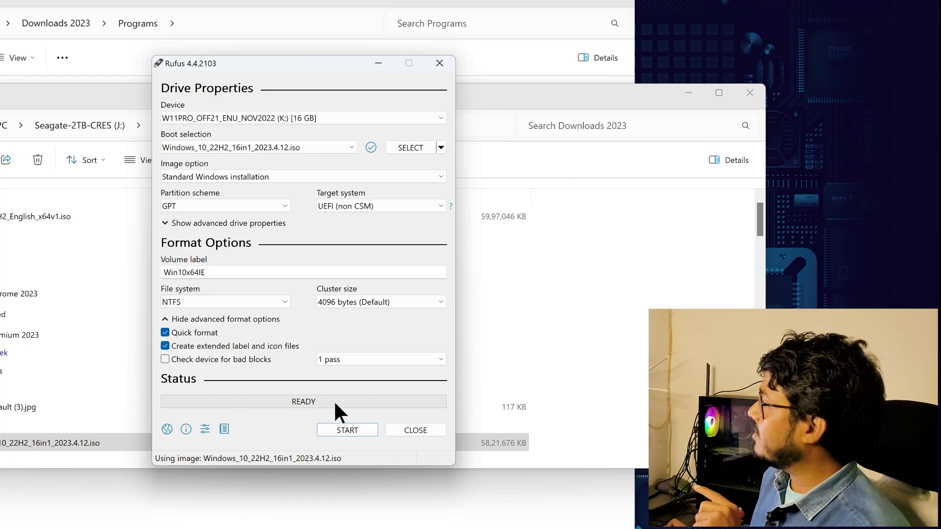
Start writing the USB drive with a local Administrator account and data collection disabled, and accept erasing all data on the drive
click(341, 430)
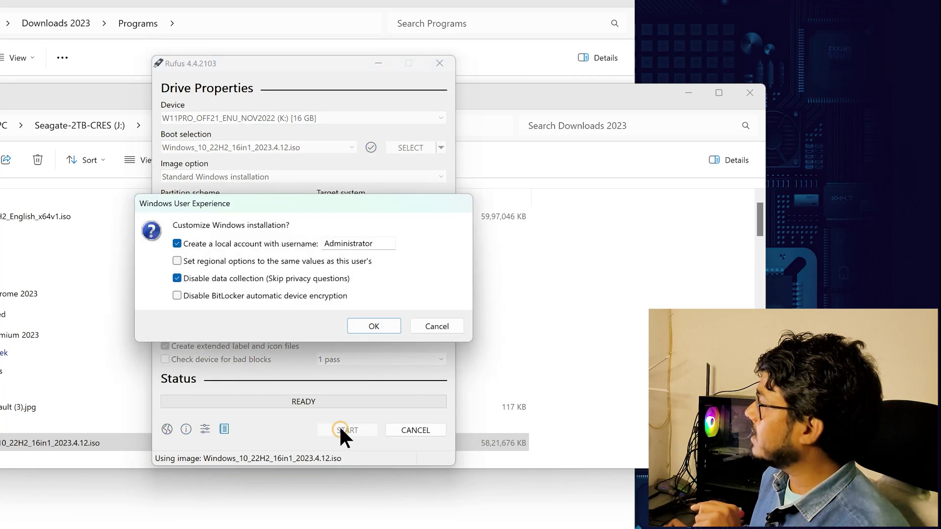
click(362, 327)
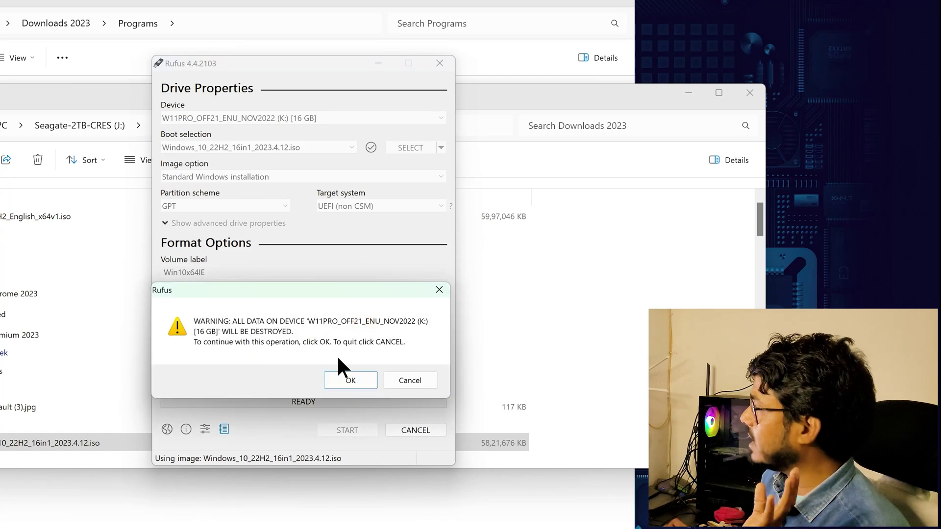
click(344, 381)
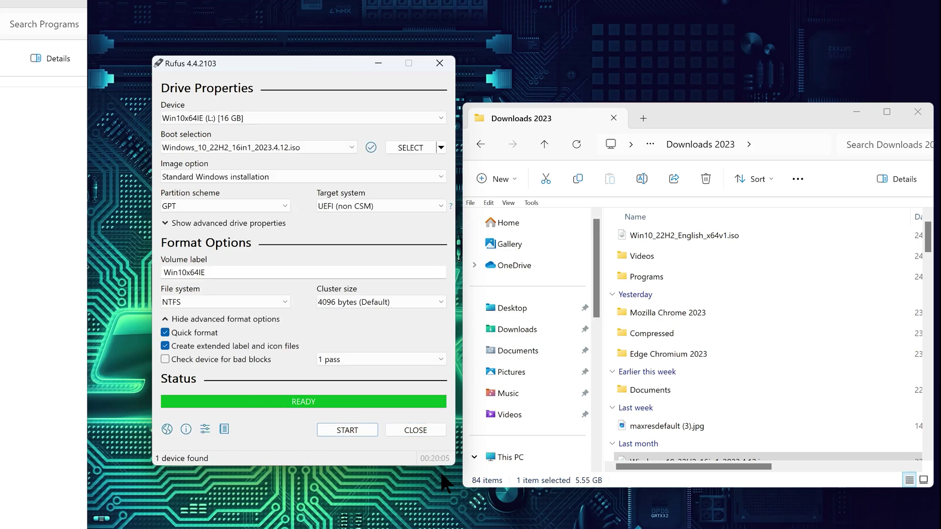
Close Rufus once the bootable drive is written
click(318, 332)
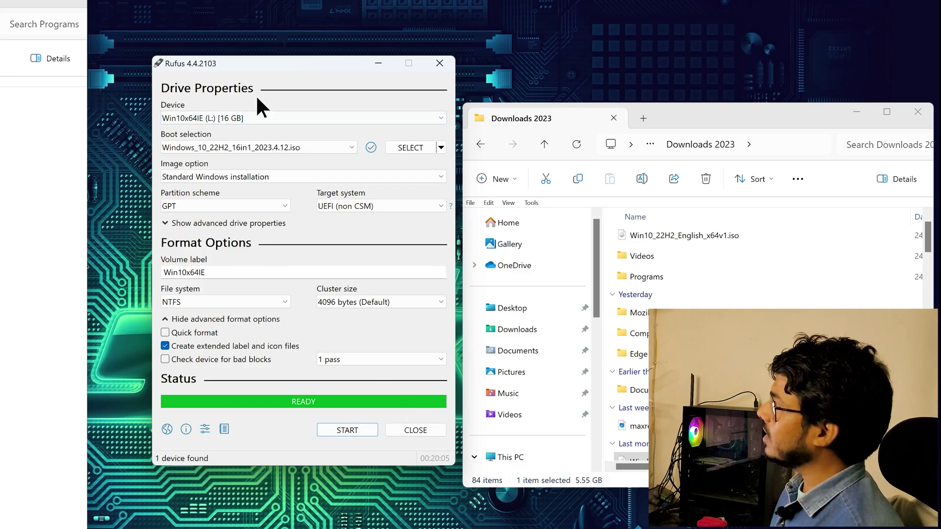
click(415, 430)
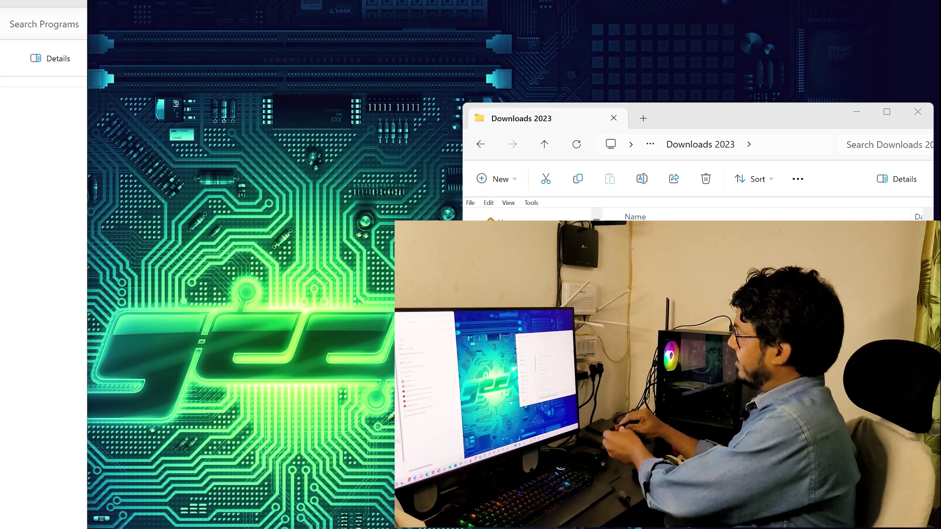